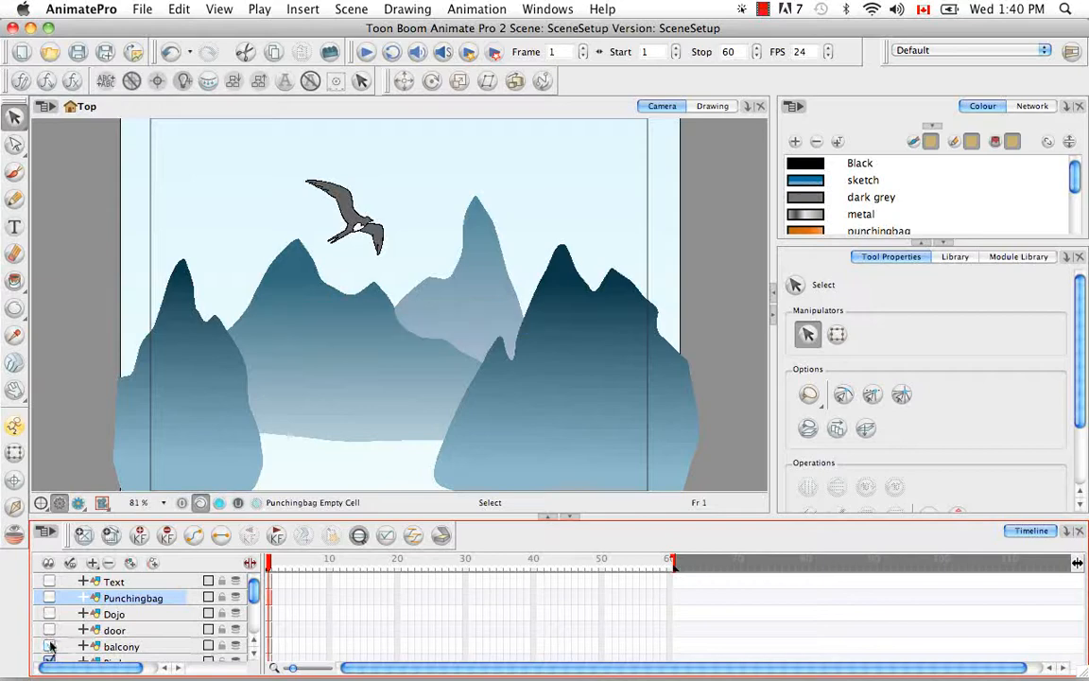
Step: Clone the Bird layer and move the clone up and to the right of the original bird in the Camera view
scroll(253, 605, down, 2)
mouse_move(253, 605)
mouse_down()
mouse_move(254, 624)
mouse_move(262, 586)
mouse_up()
key(z)
drag(288, 153, 433, 293)
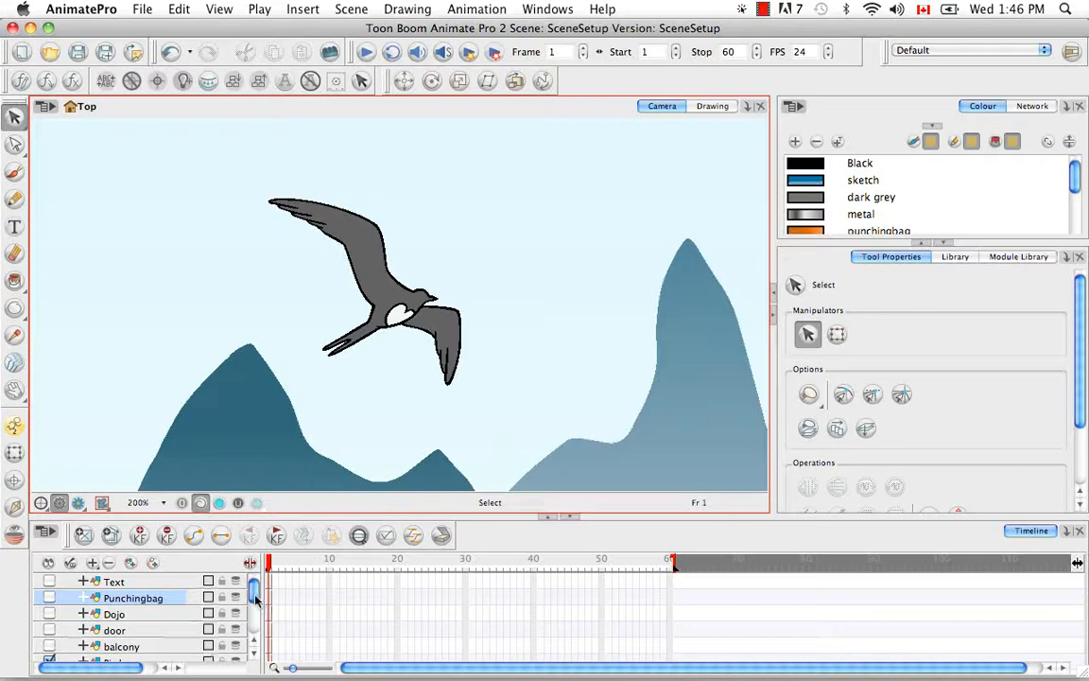
drag(254, 602, 250, 615)
click(149, 590)
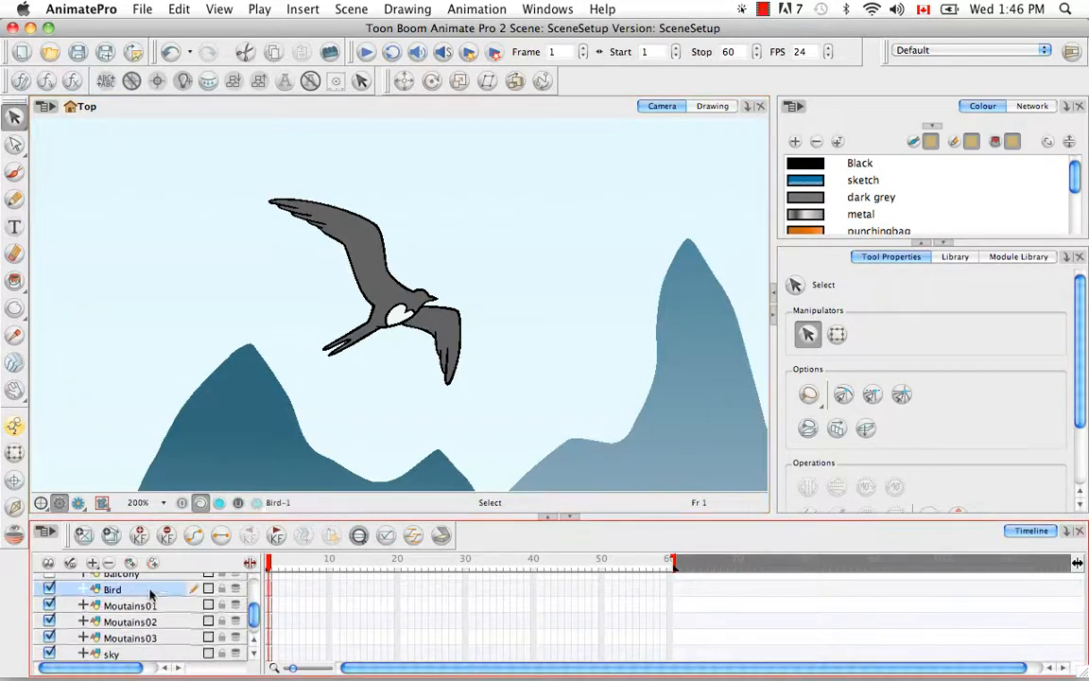
click(14, 451)
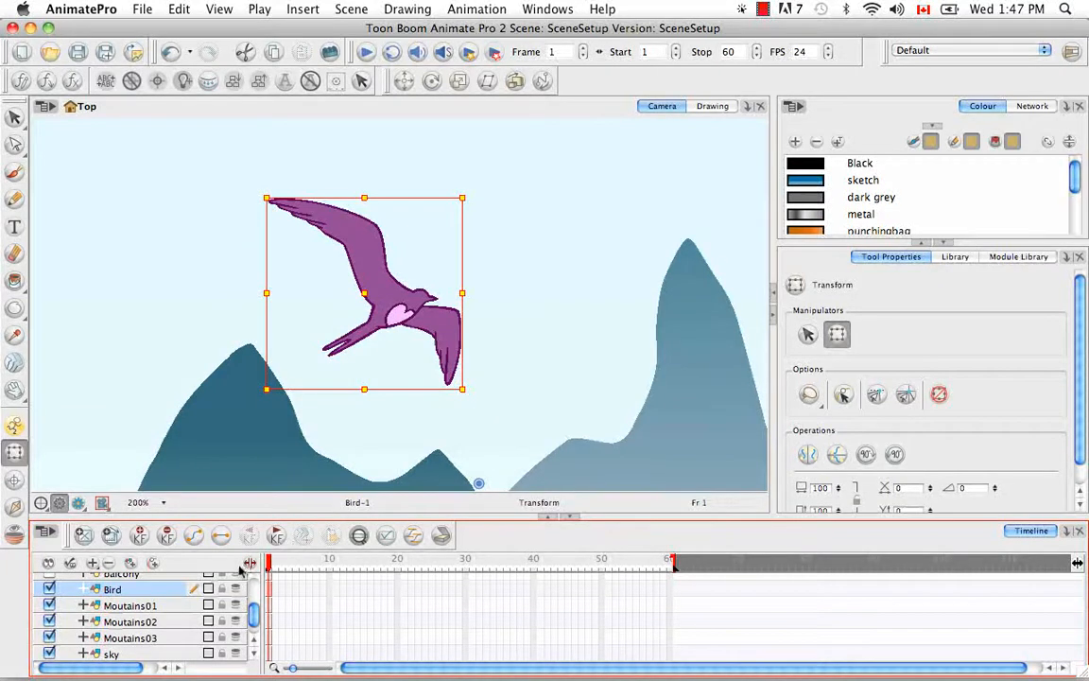
right_click(152, 593)
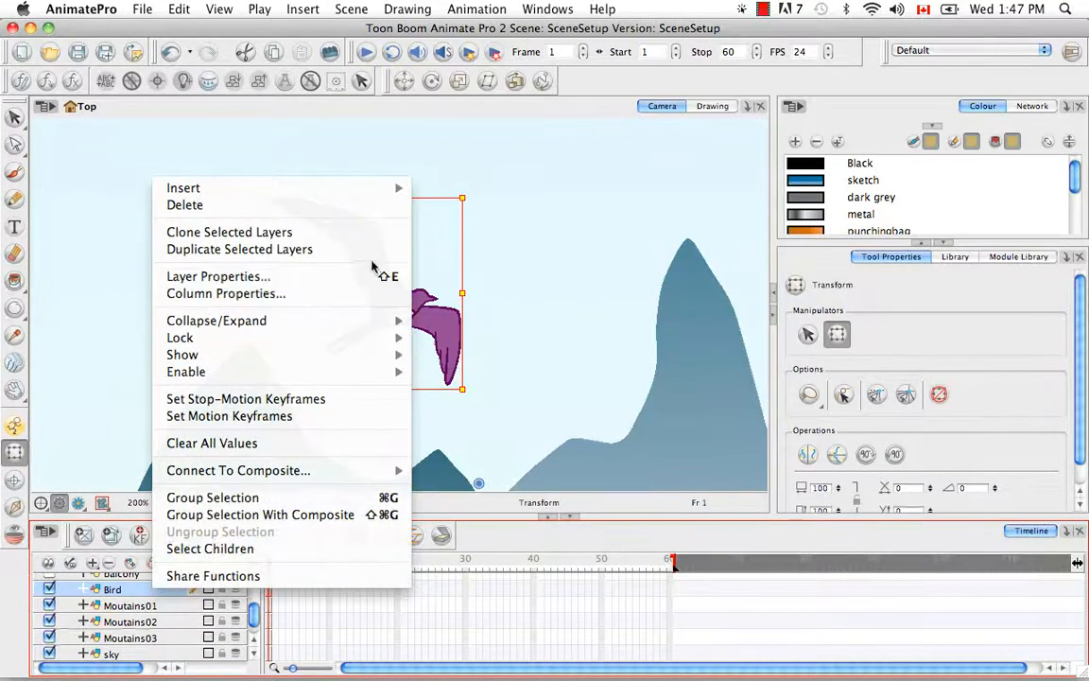
click(365, 233)
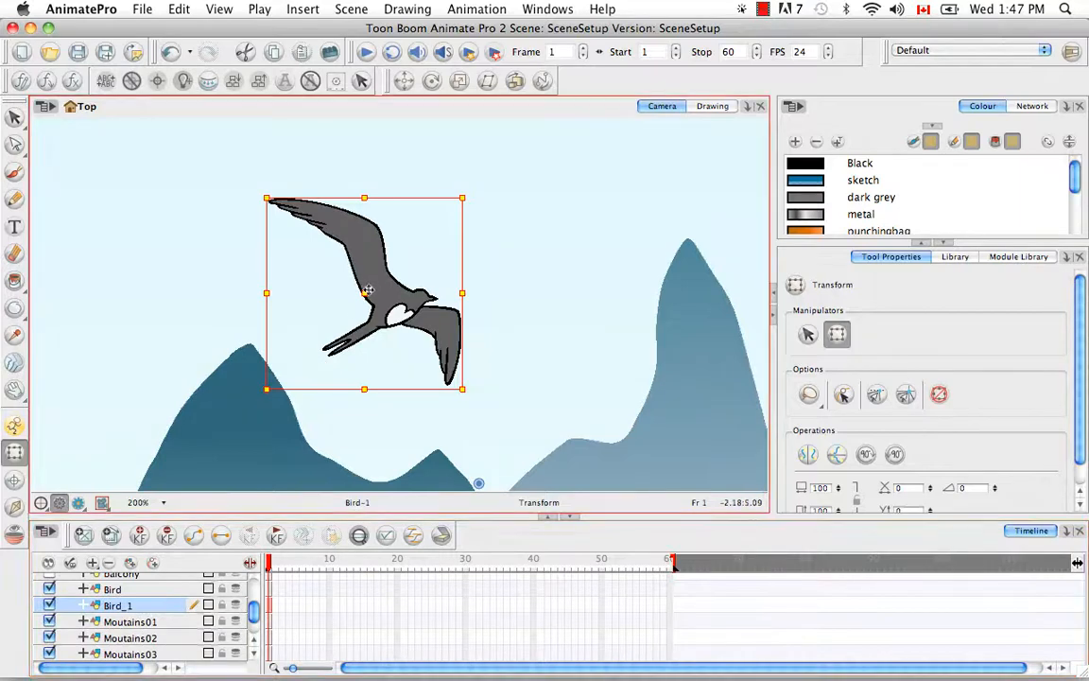
drag(377, 287, 536, 241)
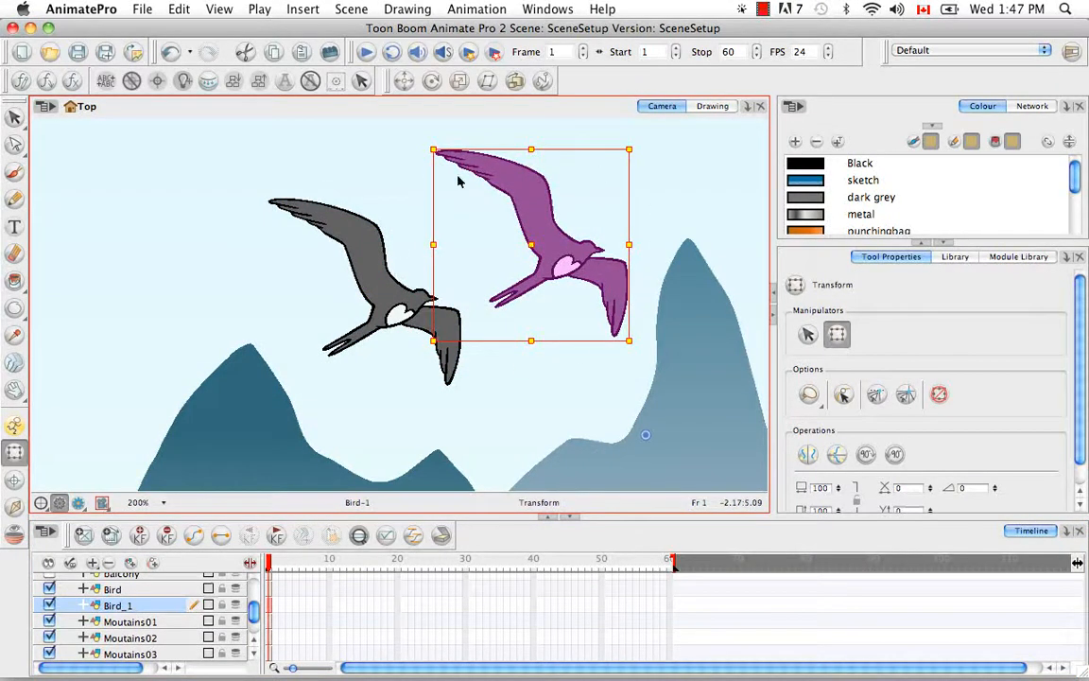
Step: Clone the original Bird layer again and move this clone up and to the left of the original
click(135, 589)
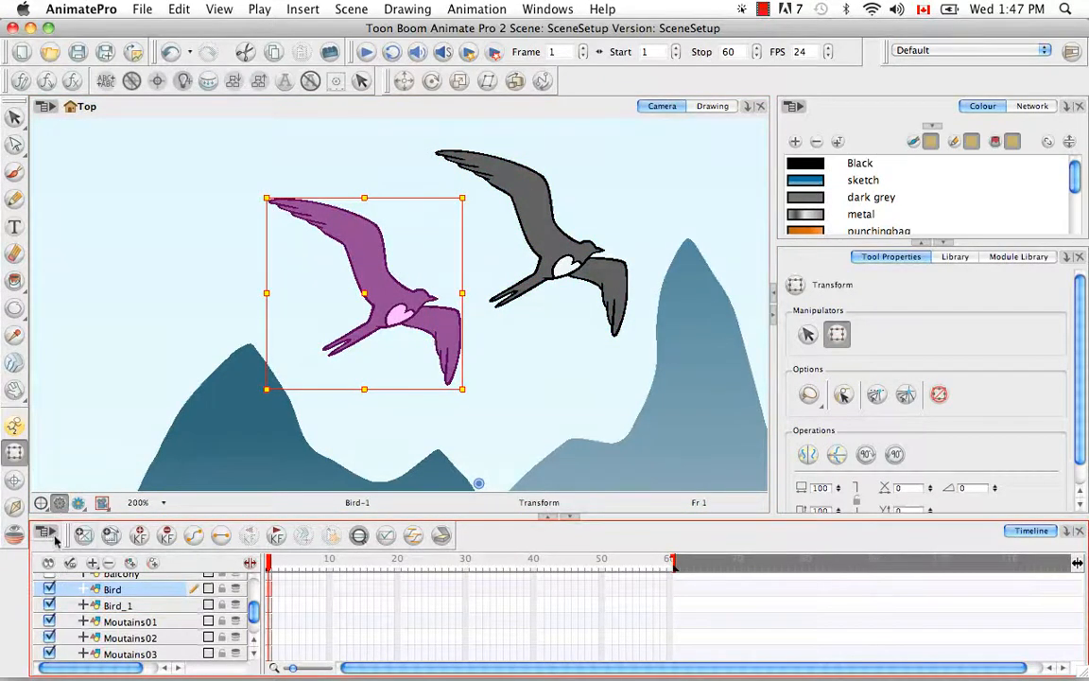
click(47, 533)
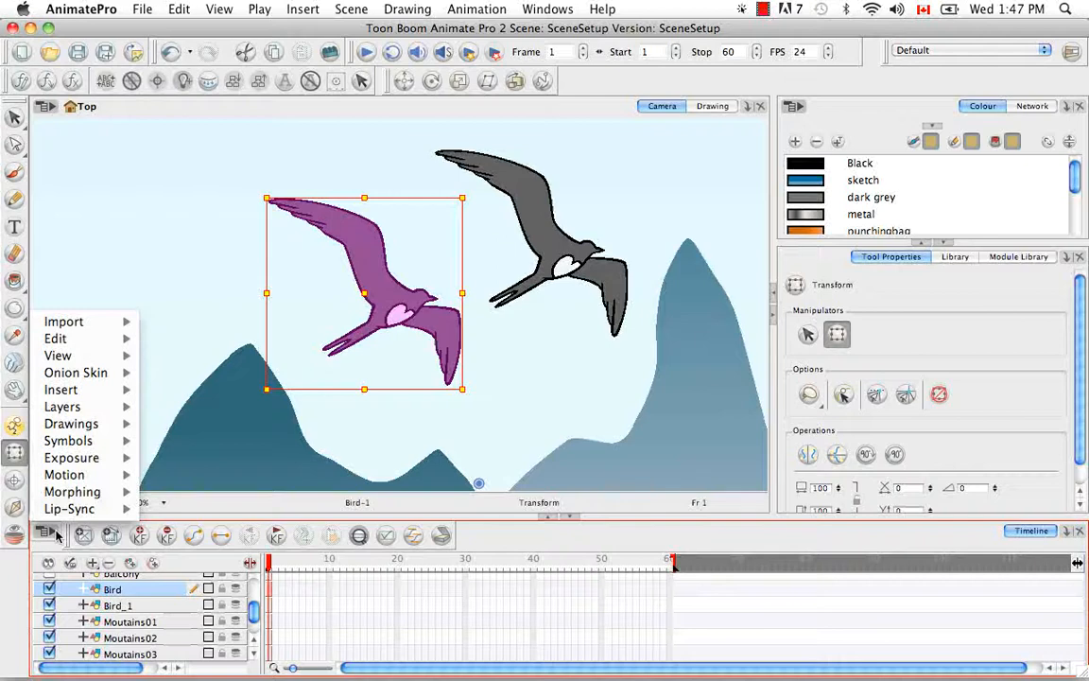
mouse_move(95, 406)
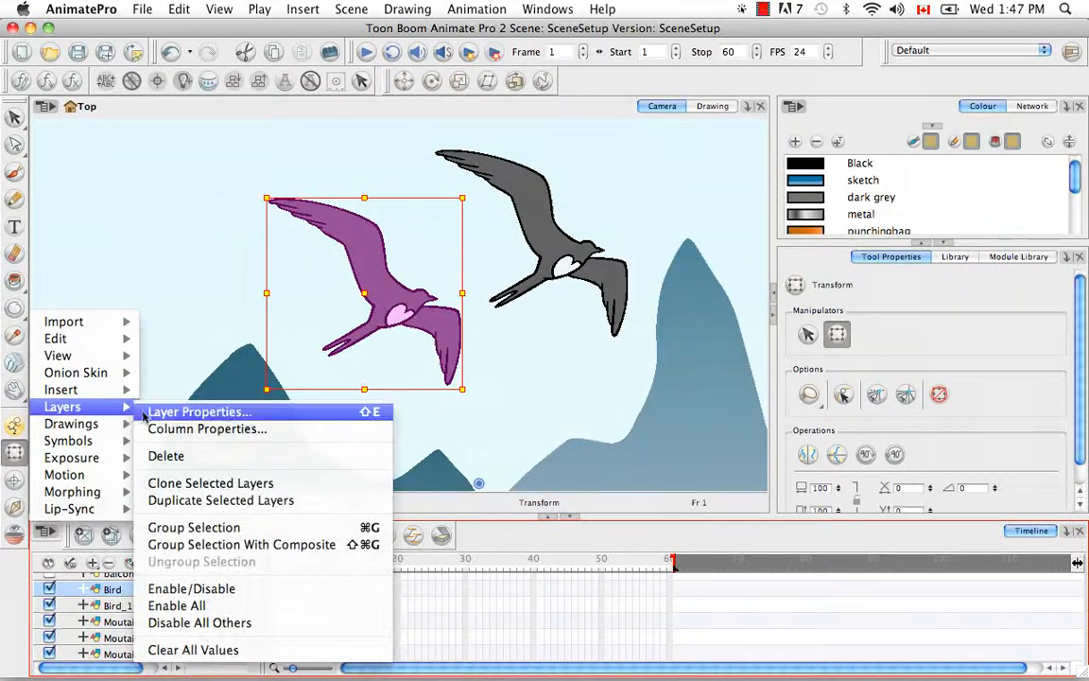
click(268, 484)
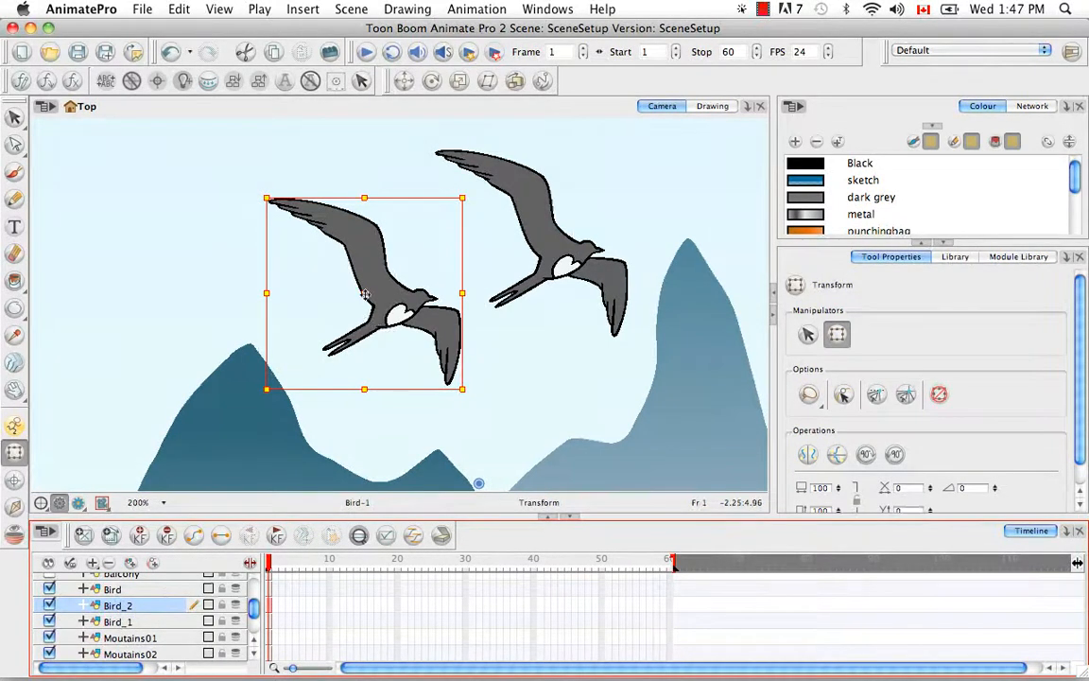
mouse_move(365, 294)
mouse_down()
mouse_move(214, 231)
mouse_move(181, 247)
mouse_up()
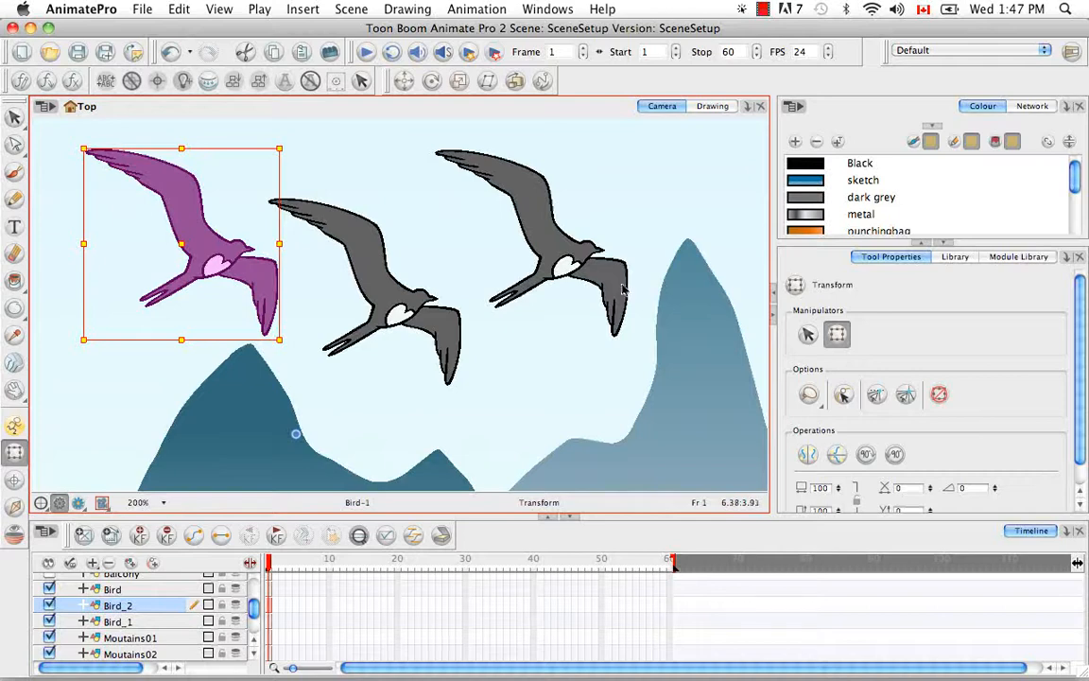
Step: Show the Network view at full height and bring the bird modules into view
click(1035, 107)
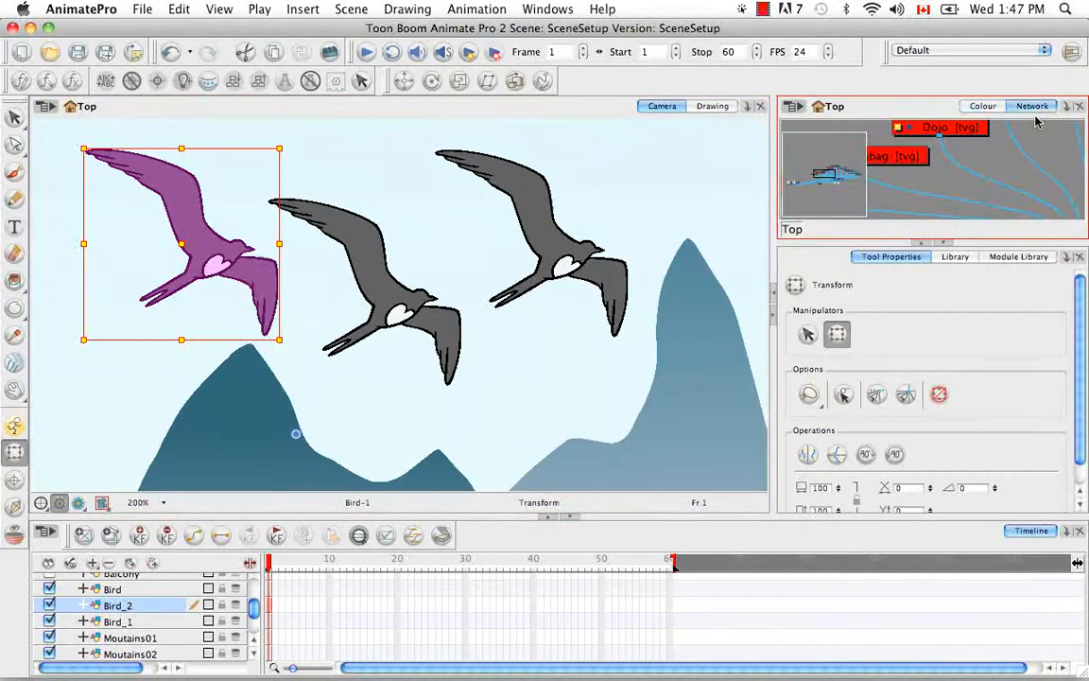
click(941, 243)
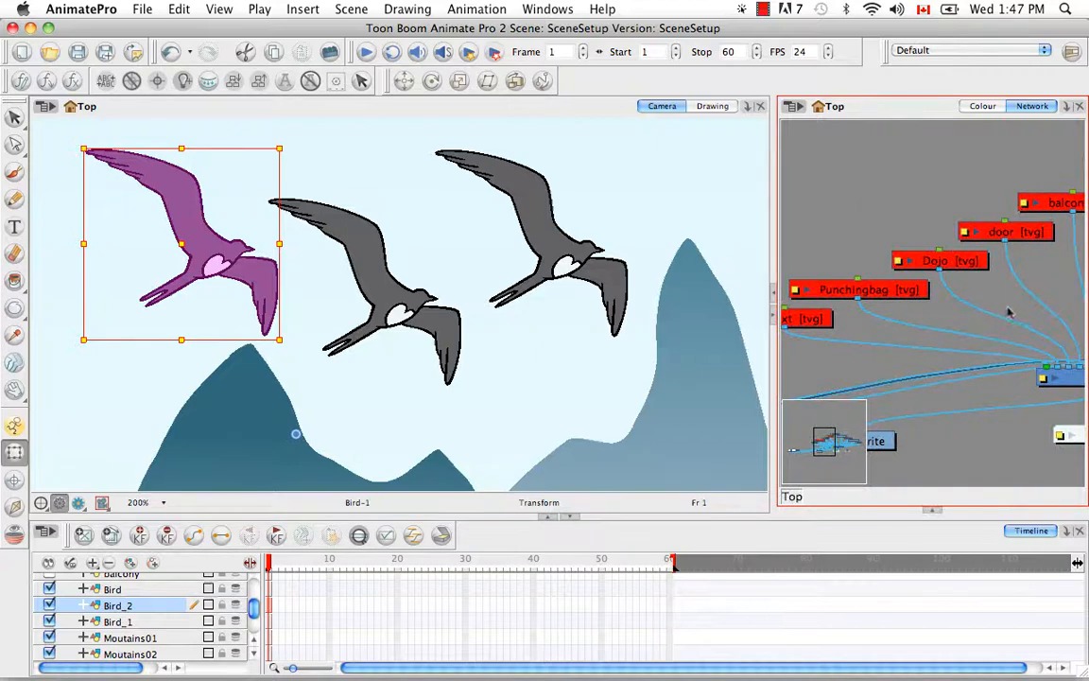
key(space)
drag(965, 328, 839, 331)
mouse_move(964, 318)
mouse_down()
mouse_move(805, 318)
mouse_move(926, 306)
mouse_move(914, 314)
mouse_move(956, 321)
mouse_up()
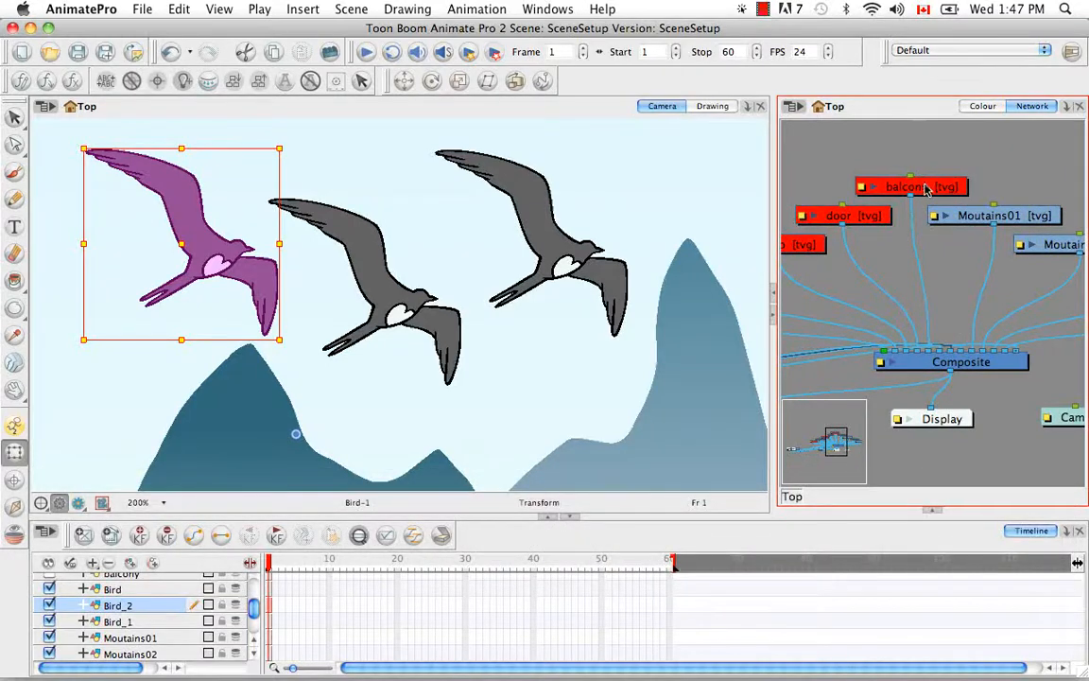
key(o)
drag(997, 306, 858, 316)
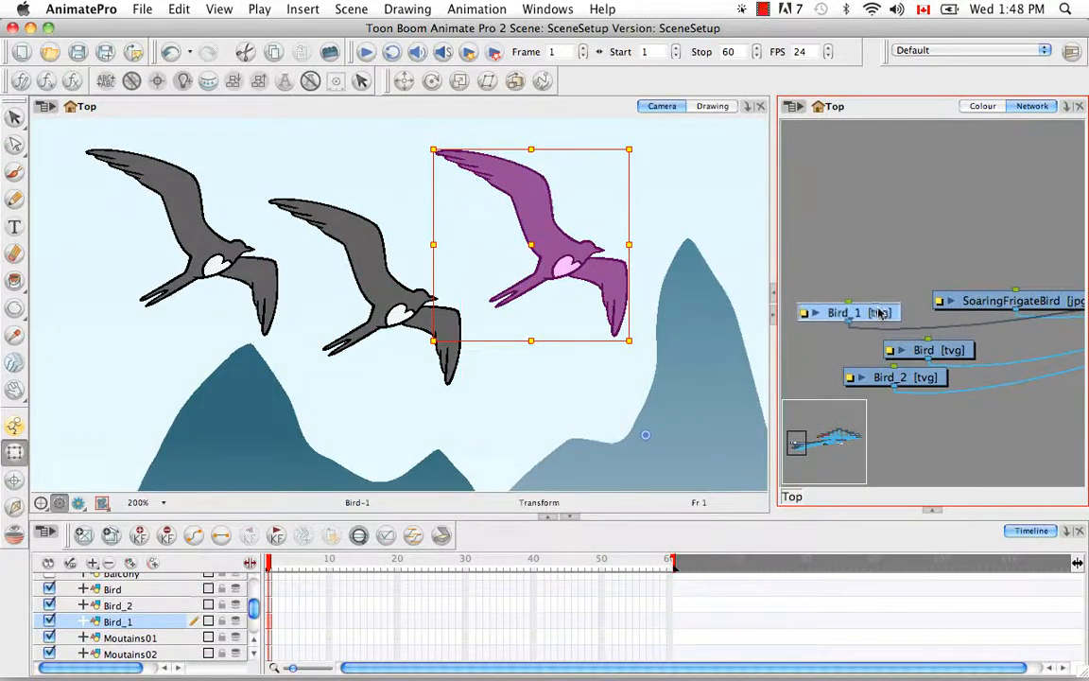
Step: Clone the original Bird module in the Network view
click(951, 355)
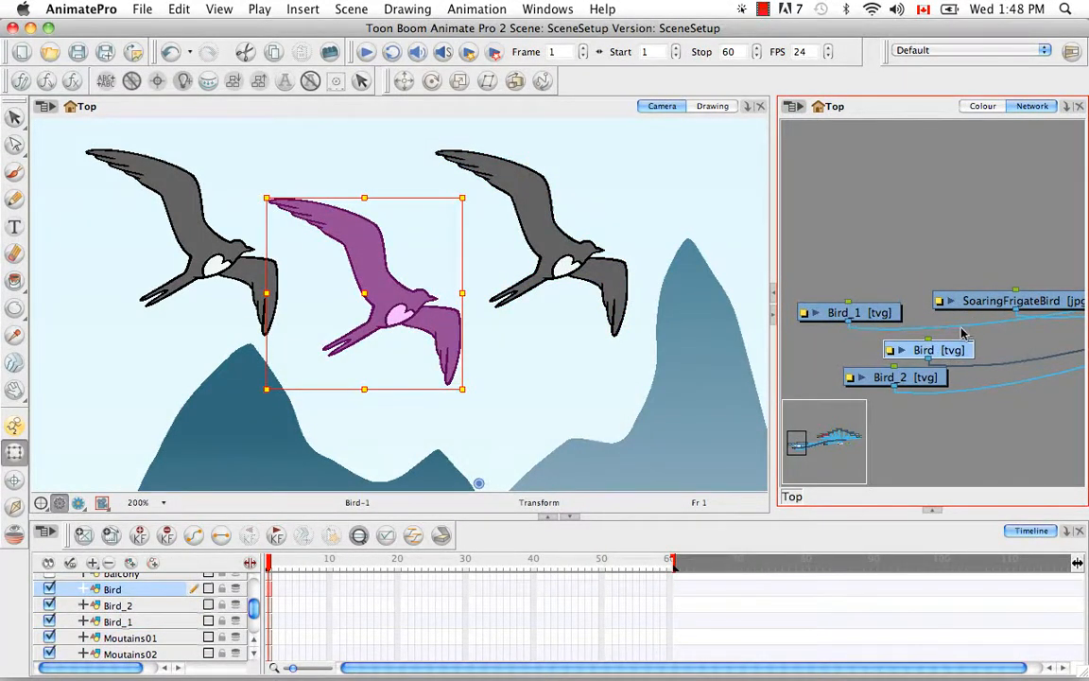
click(799, 108)
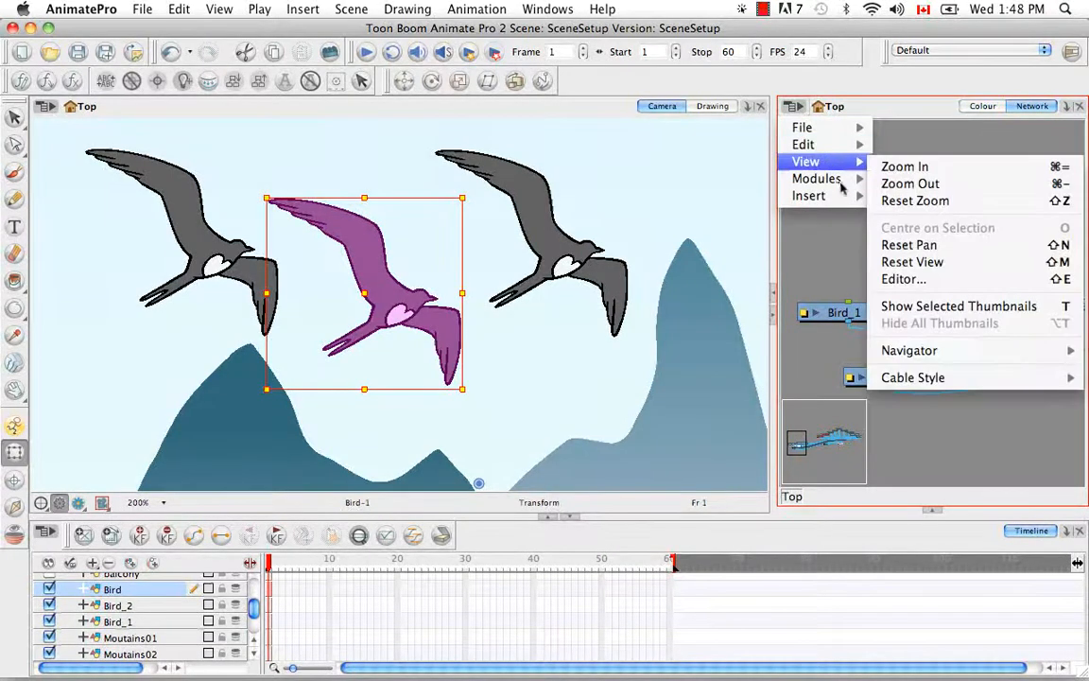
mouse_move(844, 189)
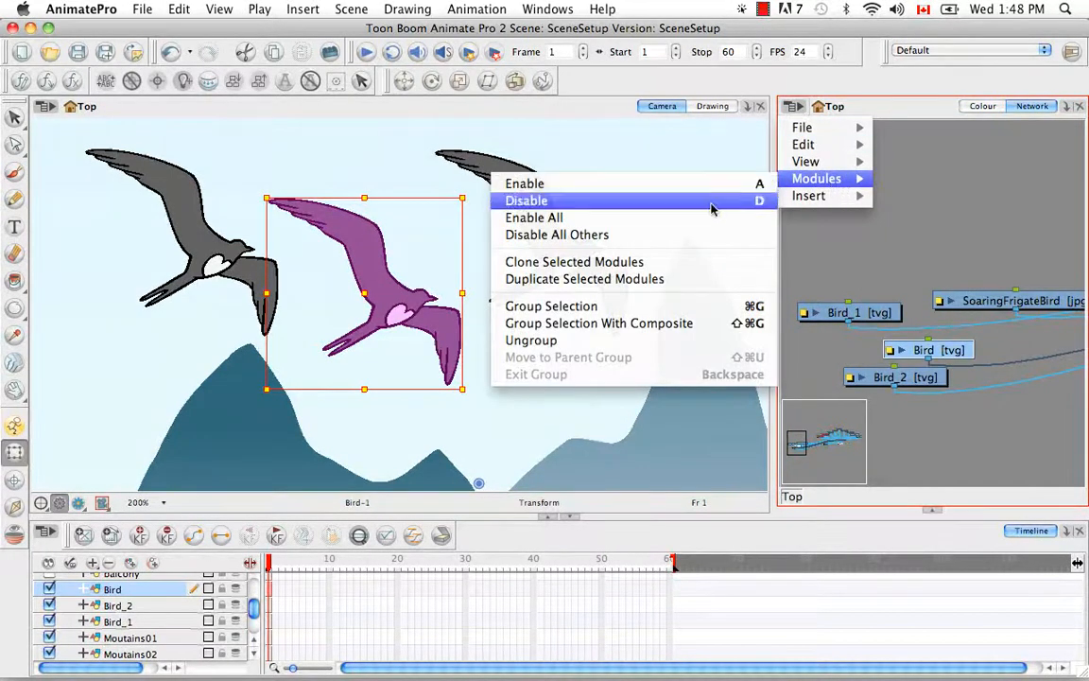
click(674, 269)
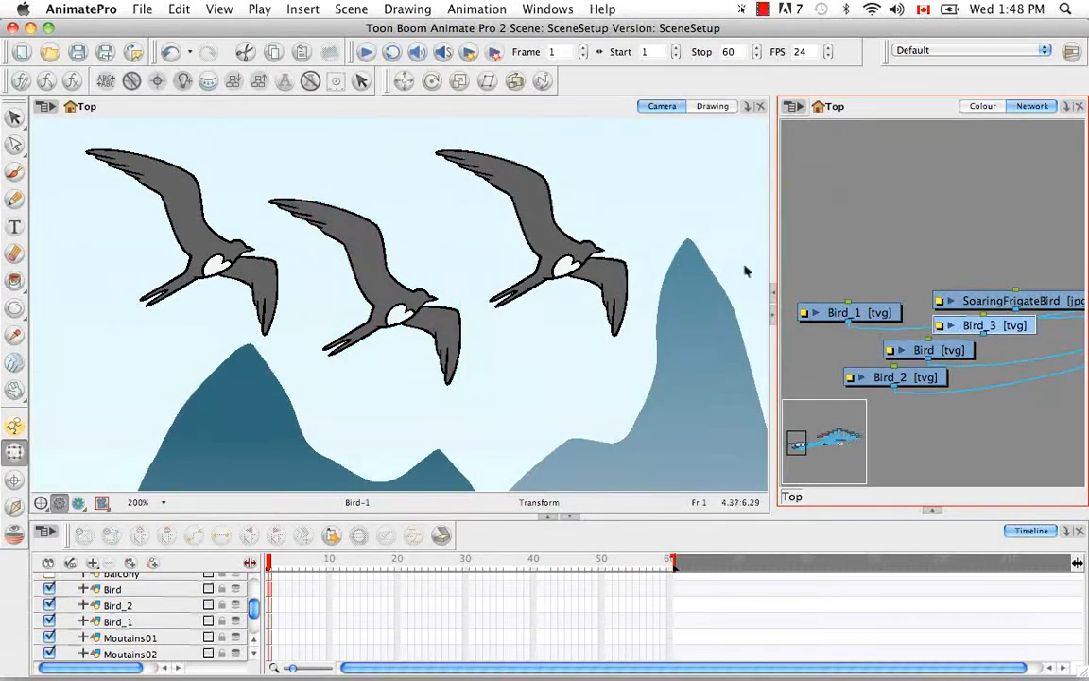
Step: Move the newly cloned bird module below the sky module and connect its output to the Composite module
drag(988, 327, 969, 446)
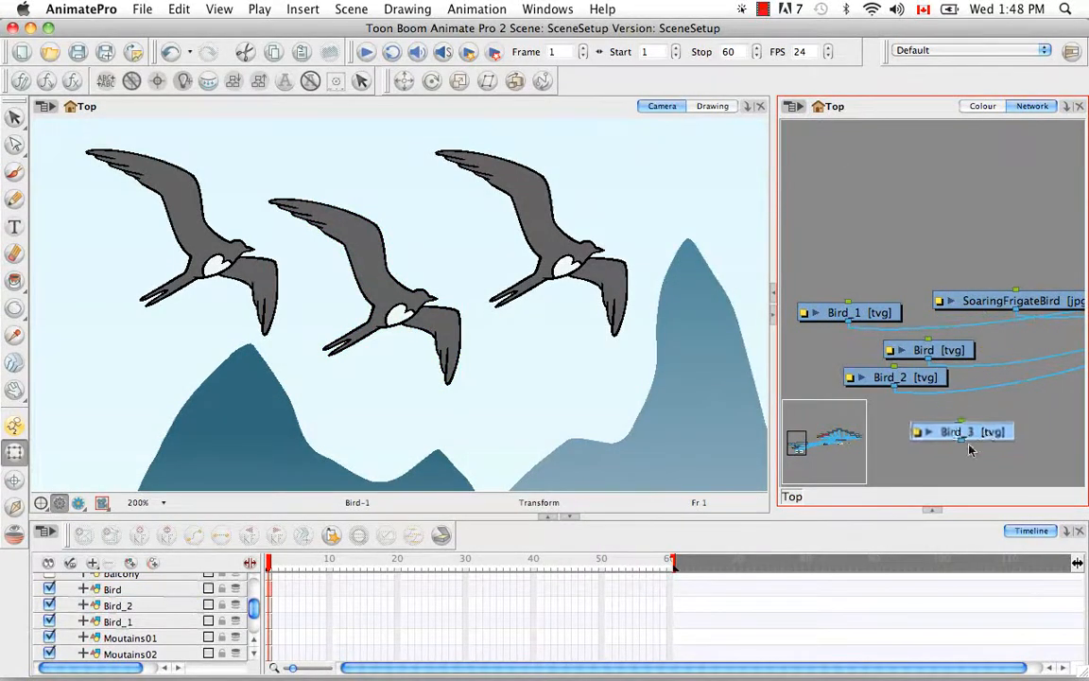
key(space)
drag(1021, 379, 830, 362)
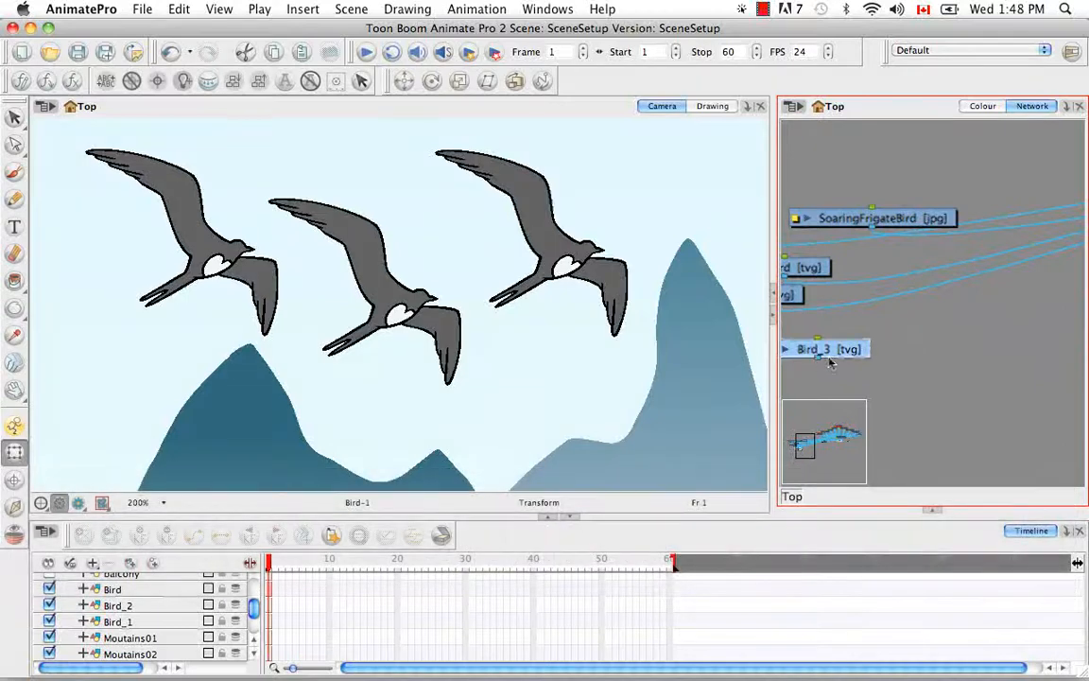
key(super+minus)
key(super+minus)
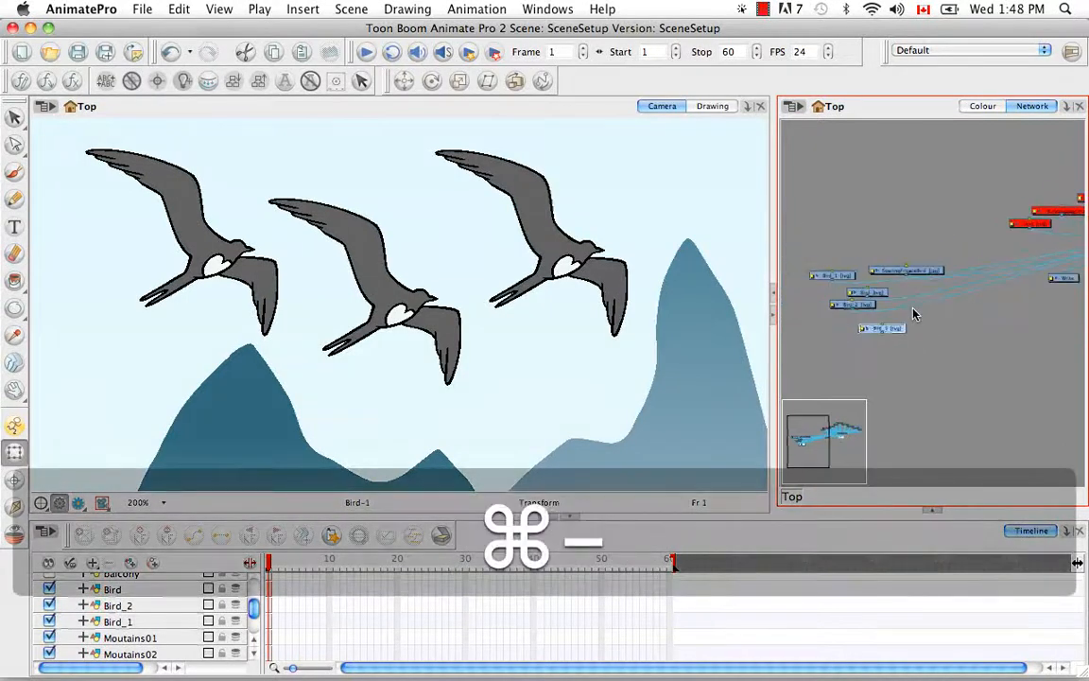
key(space)
drag(915, 314, 830, 350)
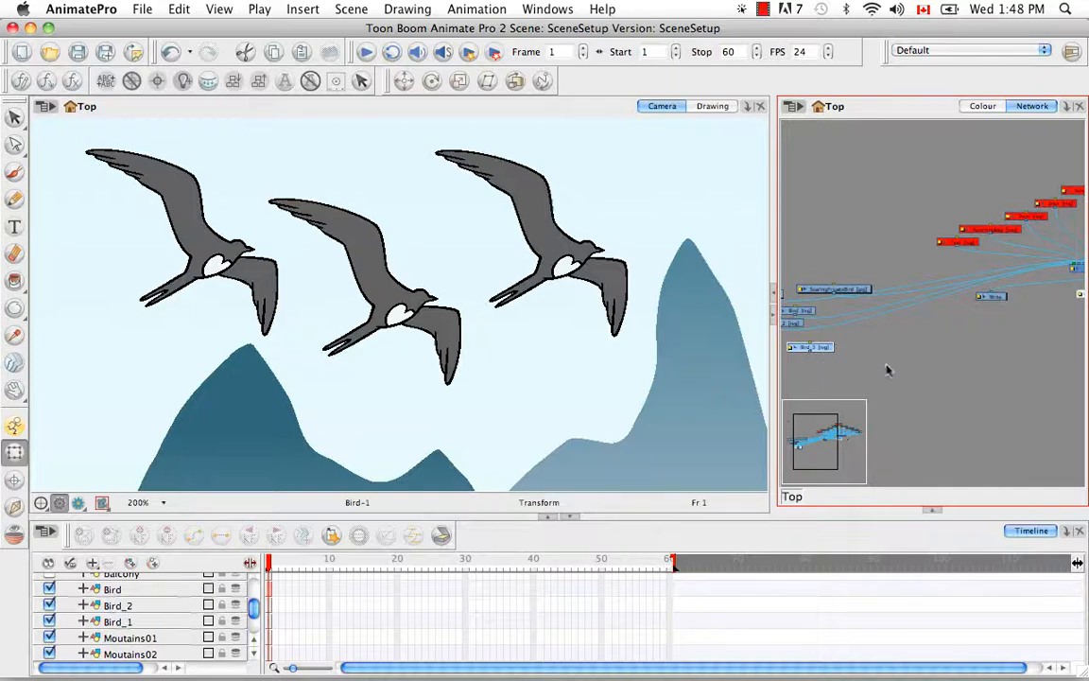
key(super+minus)
key(space)
drag(930, 320, 882, 348)
drag(807, 364, 693, 341)
key(super+equal)
key(super+equal)
key(space)
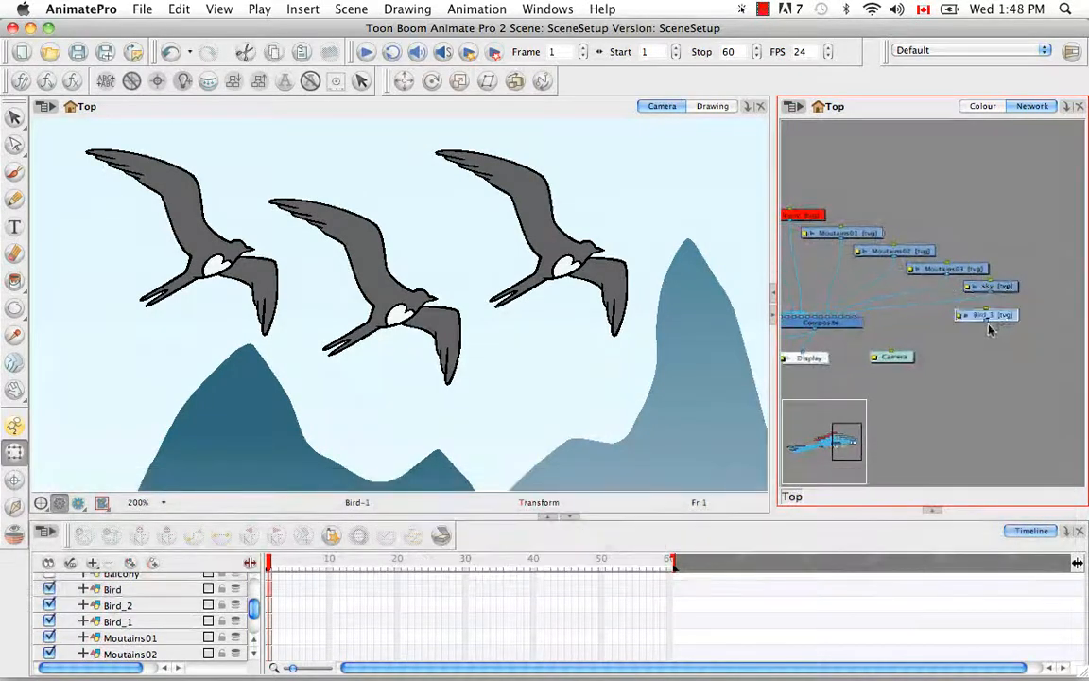
drag(943, 335, 859, 320)
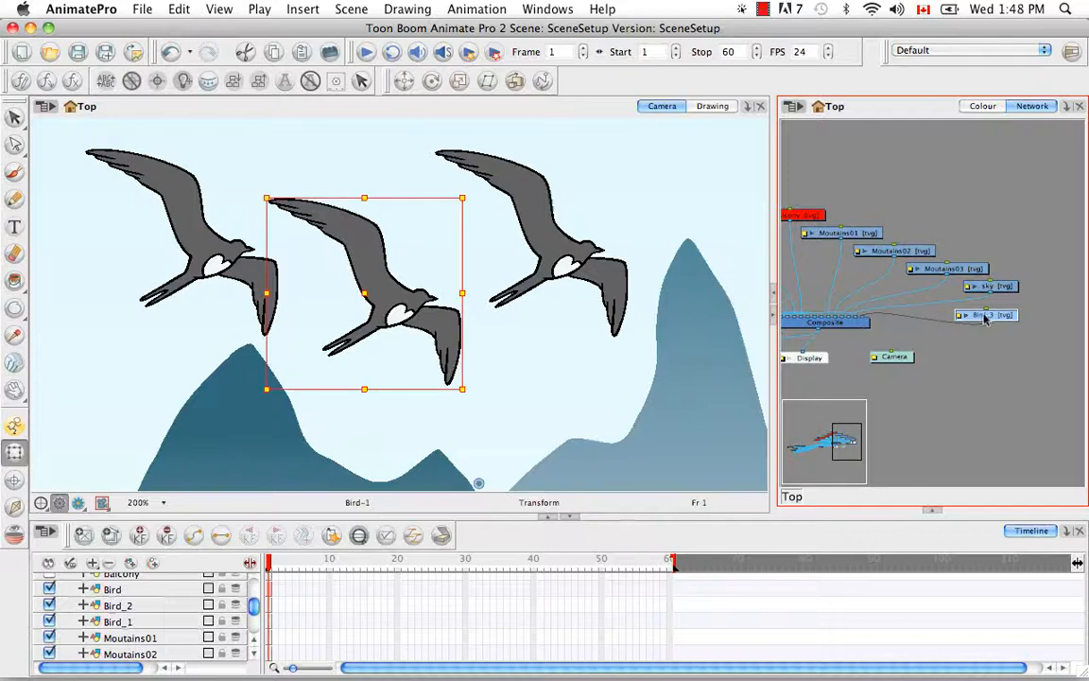
Step: Select all modules in the network and automatically reorder their layout
key(space)
drag(921, 366, 953, 319)
key(super+minus)
key(super+minus)
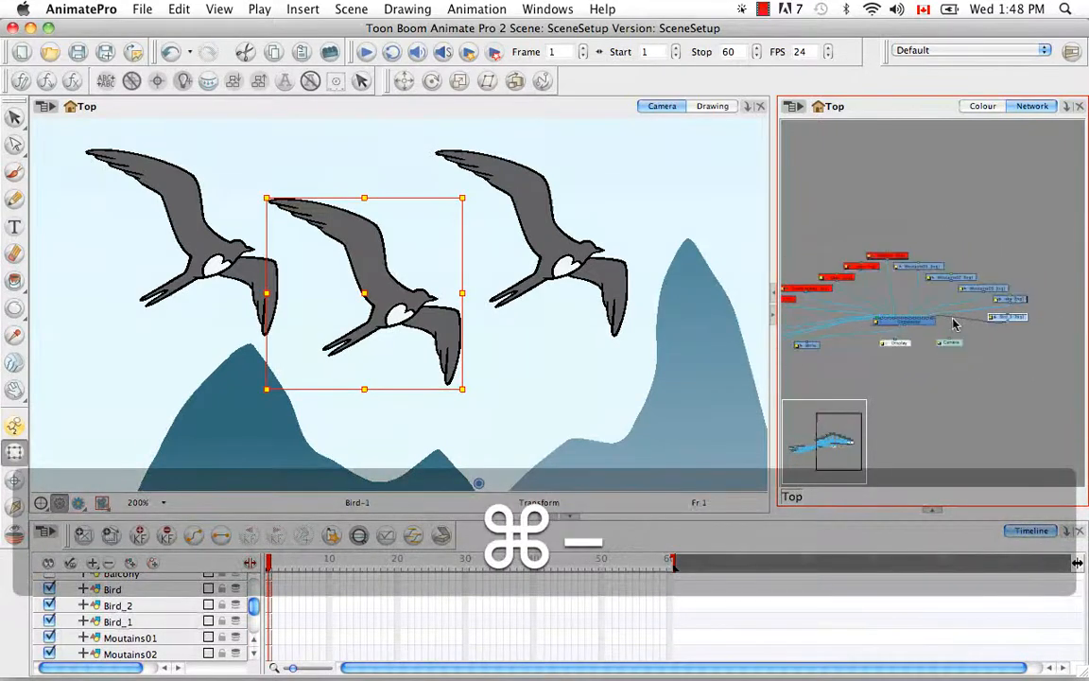
key(super+minus)
key(super+minus)
drag(952, 321, 982, 310)
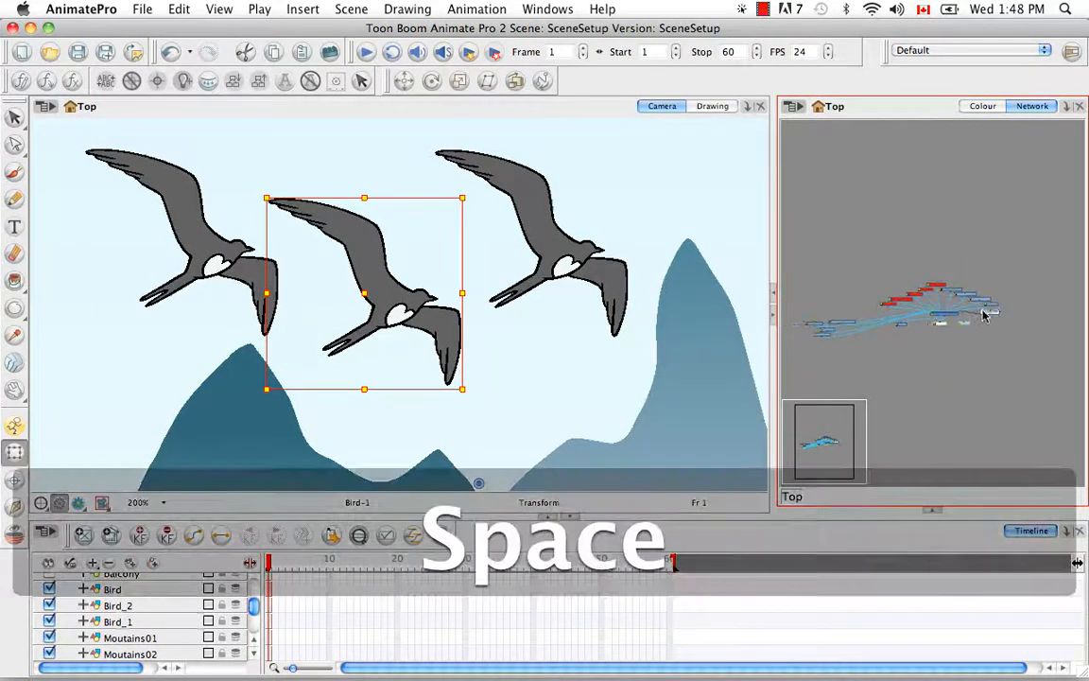
key(super+a)
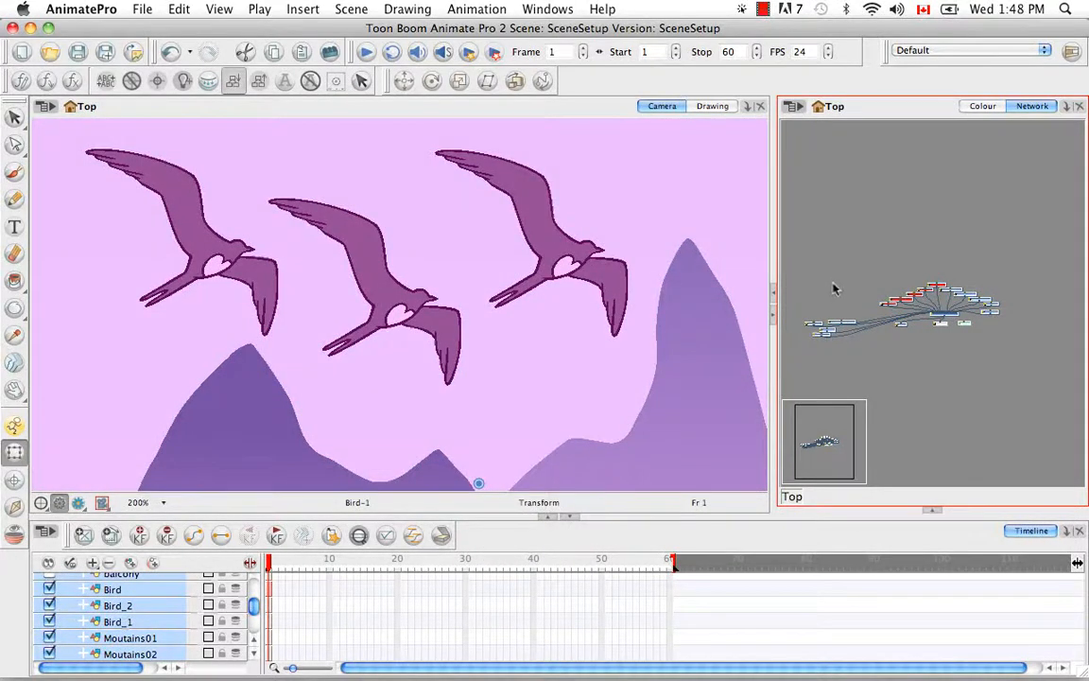
click(501, 376)
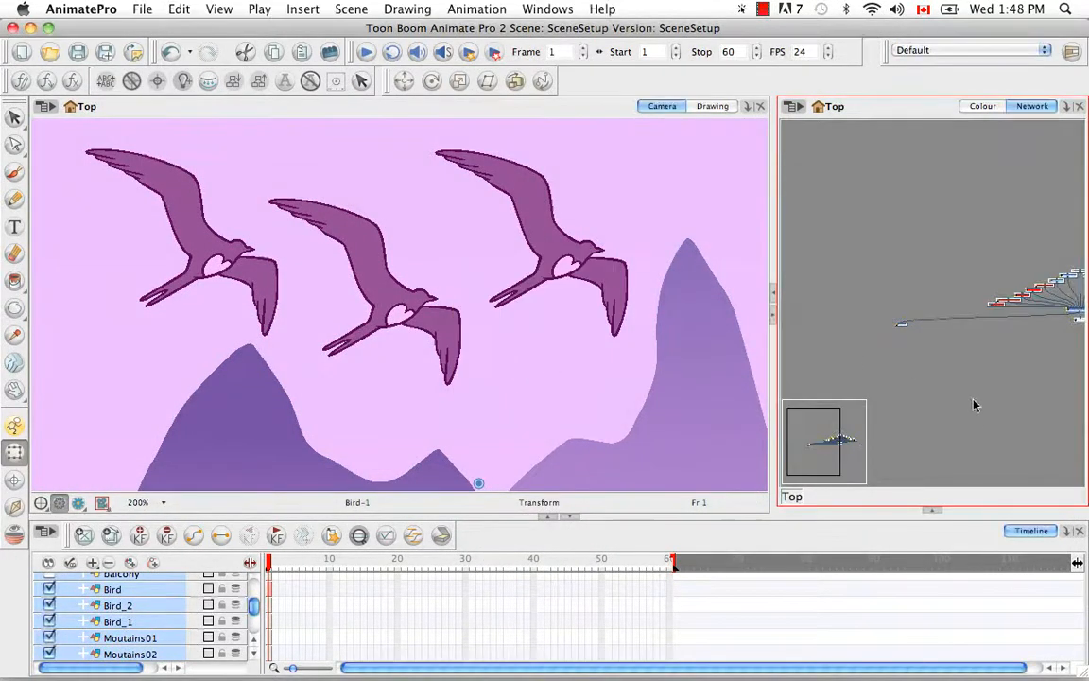
Step: Move the Write and Camera modules closer to either side of the Display module beneath the Composite
click(914, 355)
drag(900, 326, 1037, 331)
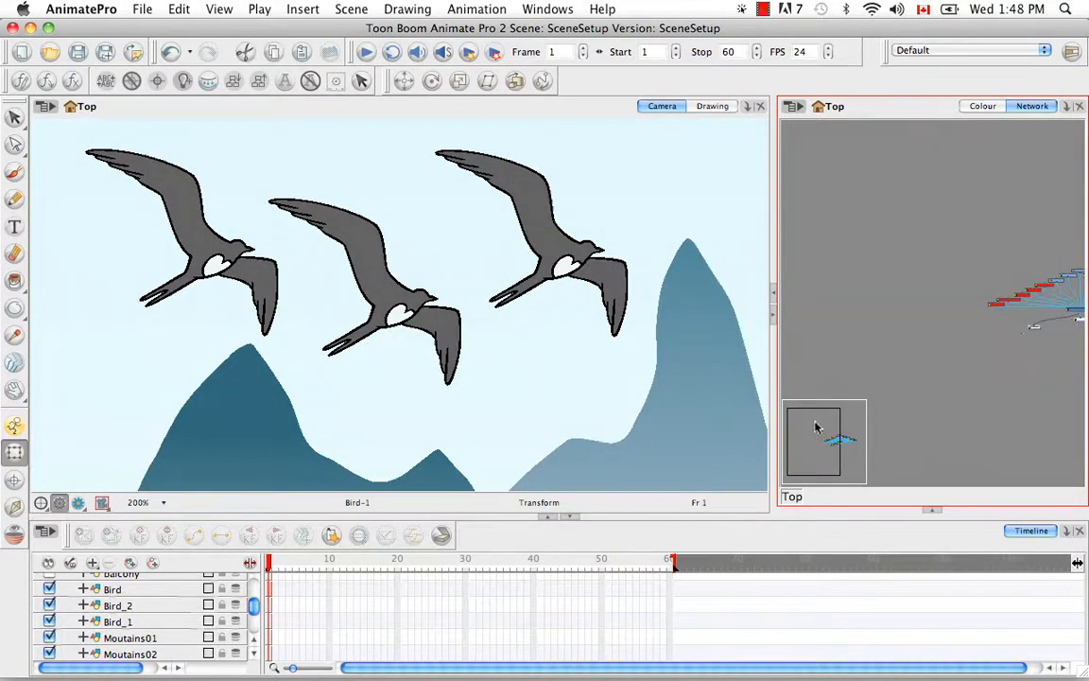
drag(817, 428, 888, 409)
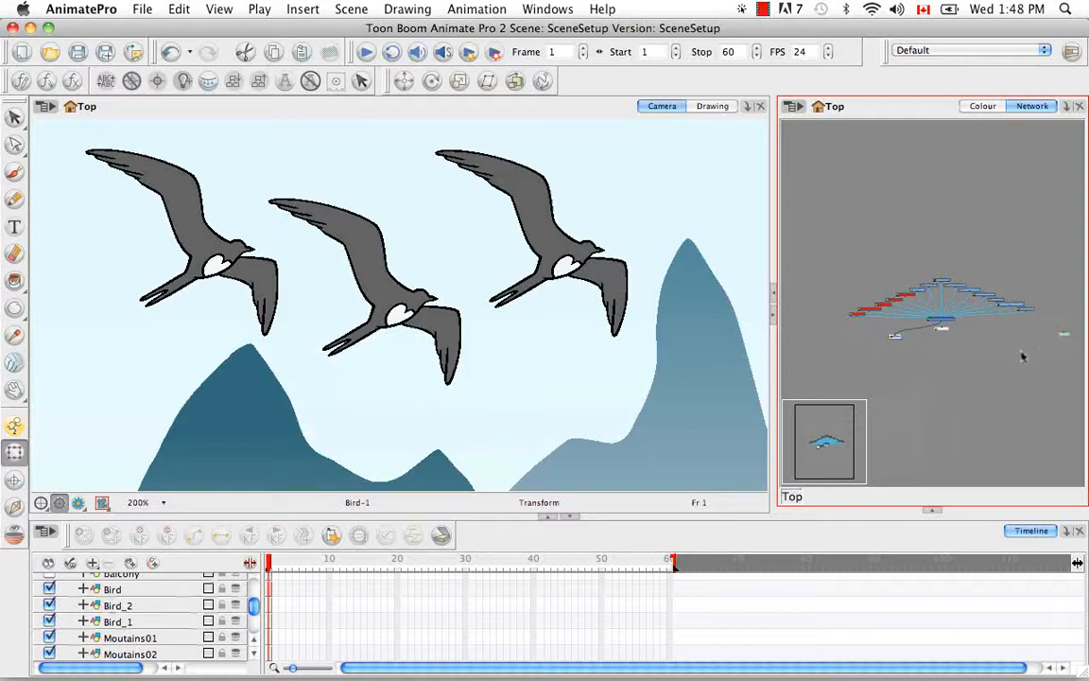
drag(1064, 335, 967, 336)
click(997, 366)
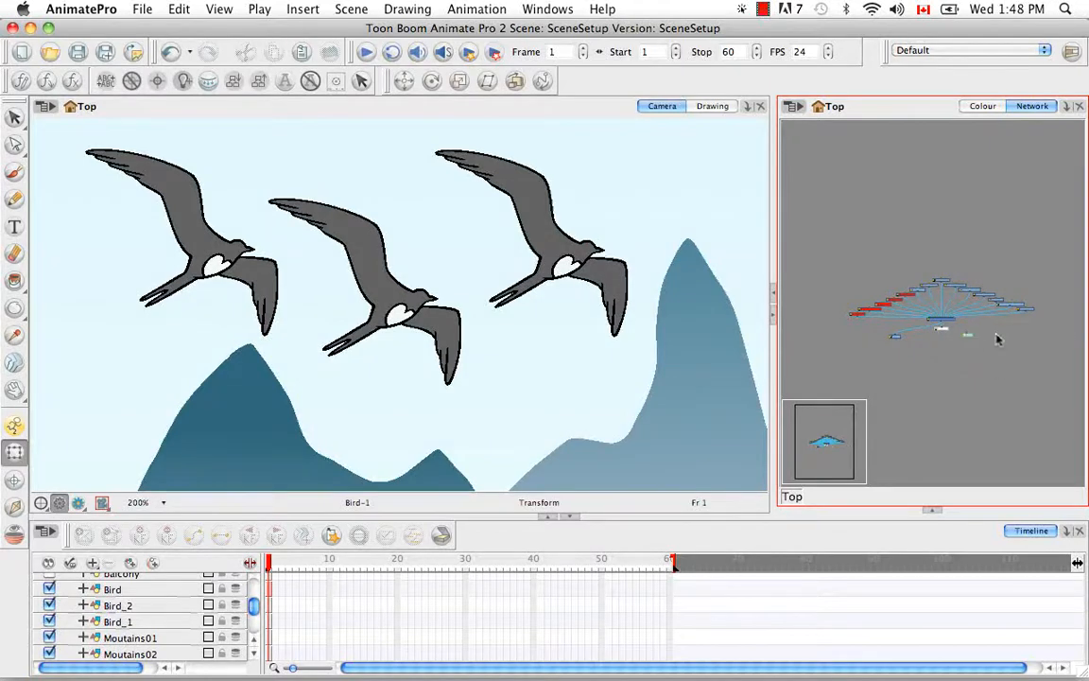
Step: Examine the order of the bird modules in the network and of the bird layers in the Timeline
key(super+equal)
key(super+equal)
key(super+equal)
key(super+equal)
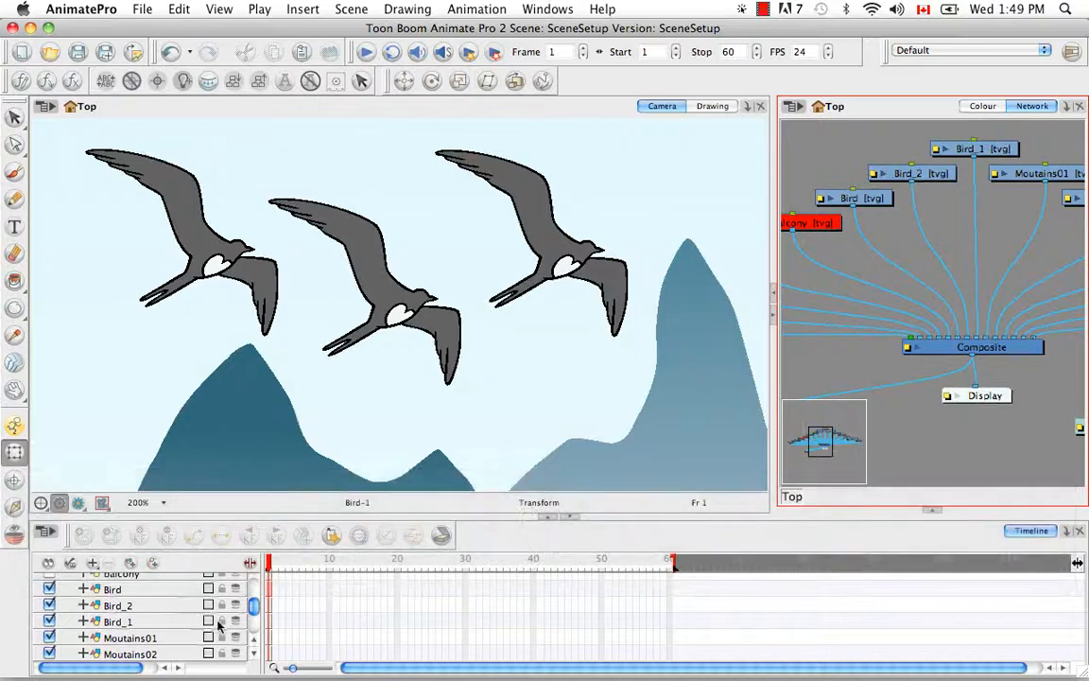
scroll(256, 606, up, 5)
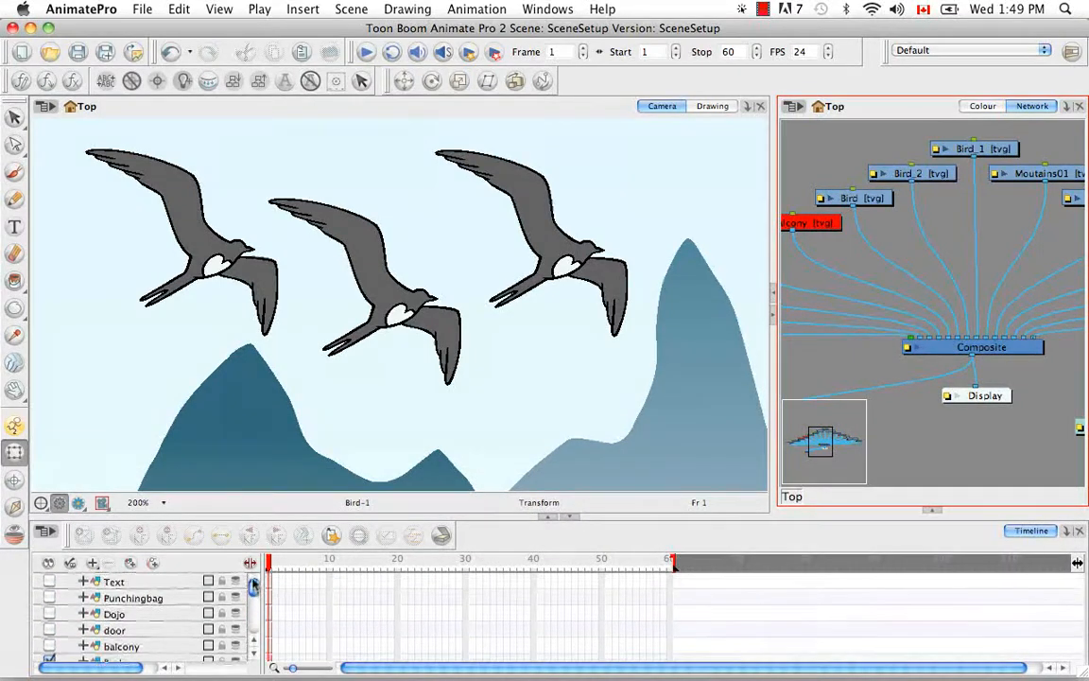
scroll(253, 608, down, 2)
drag(253, 608, 257, 631)
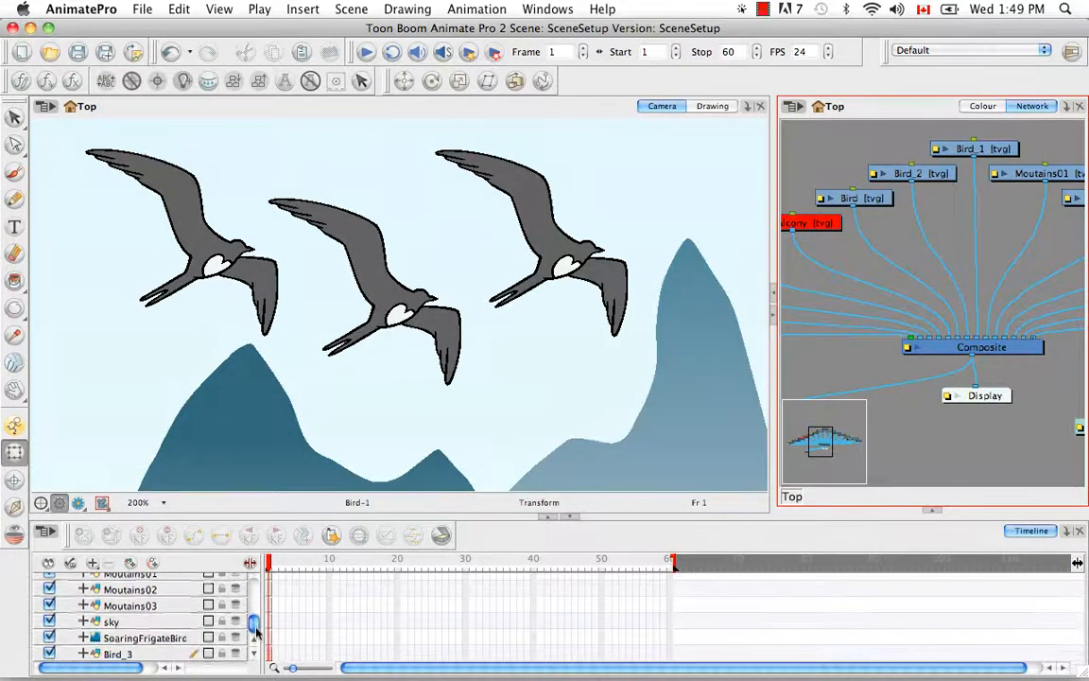
Step: Reorder the bird layers in the Timeline, placing Bird_3 below Bird_2 and Bird_1 directly below Bird
click(156, 656)
scroll(150, 605, up, 5)
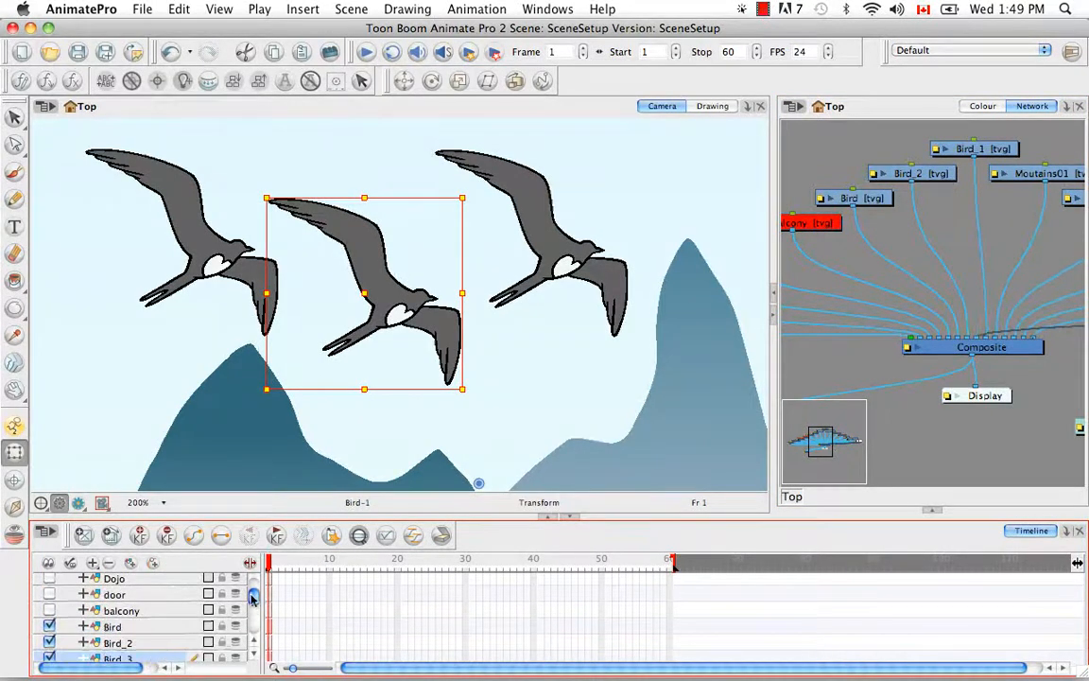
drag(253, 597, 253, 603)
drag(164, 650, 150, 615)
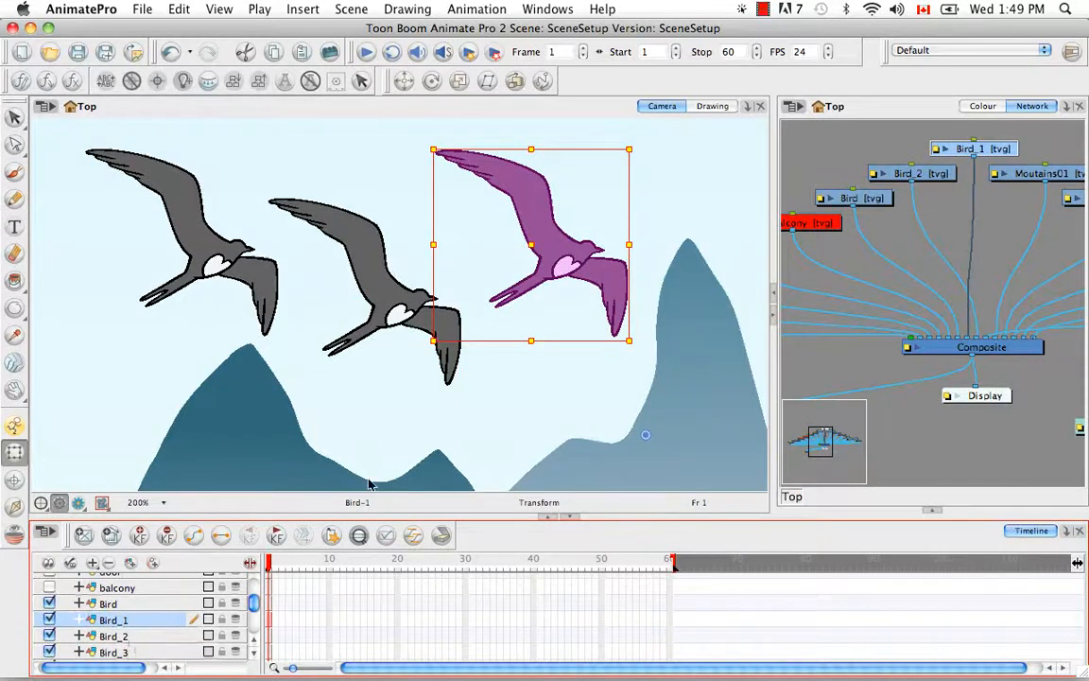
Step: Move the Bird_3 clone down in front of the dark blue mountain in the camera view
click(165, 652)
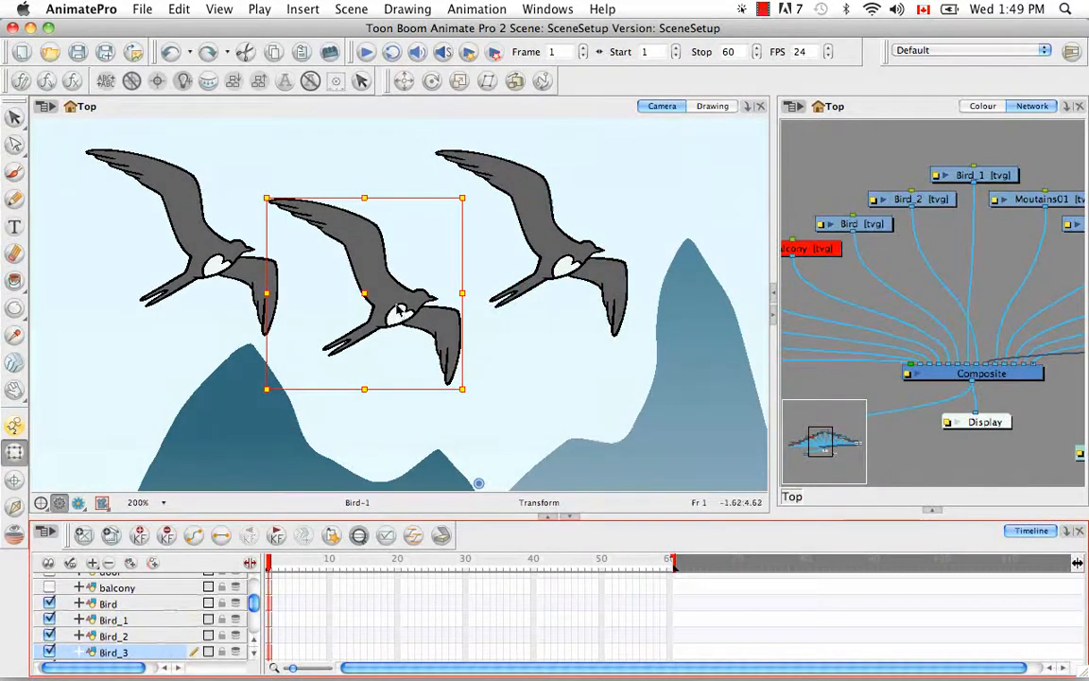
mouse_move(372, 292)
mouse_down()
mouse_move(268, 413)
mouse_move(293, 429)
mouse_move(276, 436)
mouse_up()
key(space)
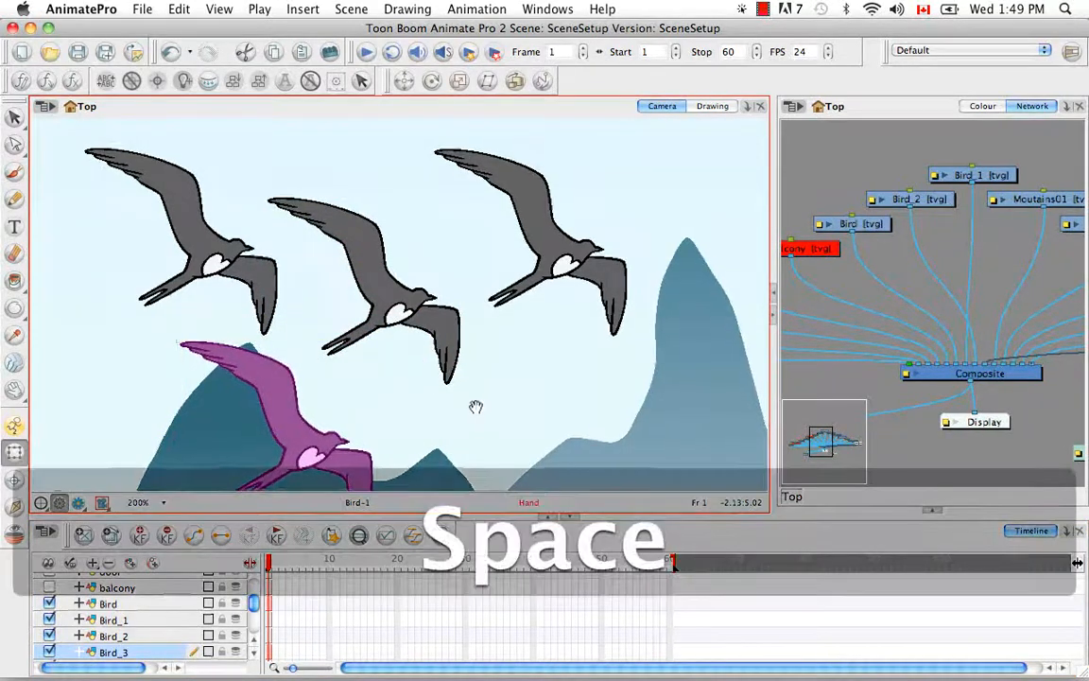
drag(476, 406, 478, 374)
click(518, 376)
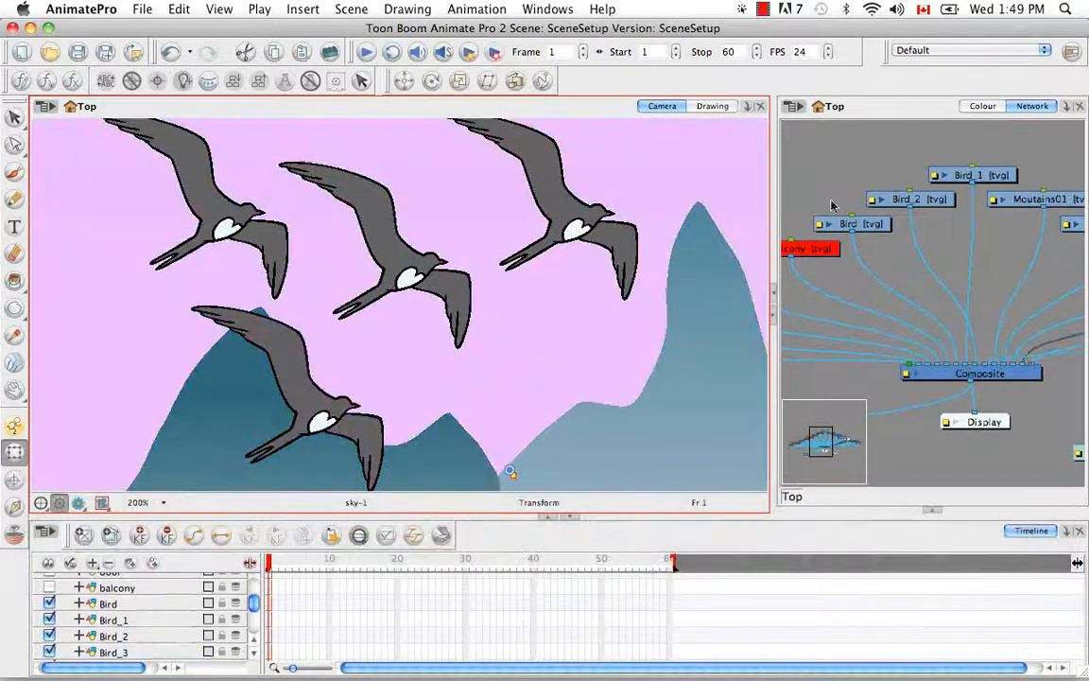
Step: Display the colour palette together with the tool properties and switch to the Select tool
click(983, 106)
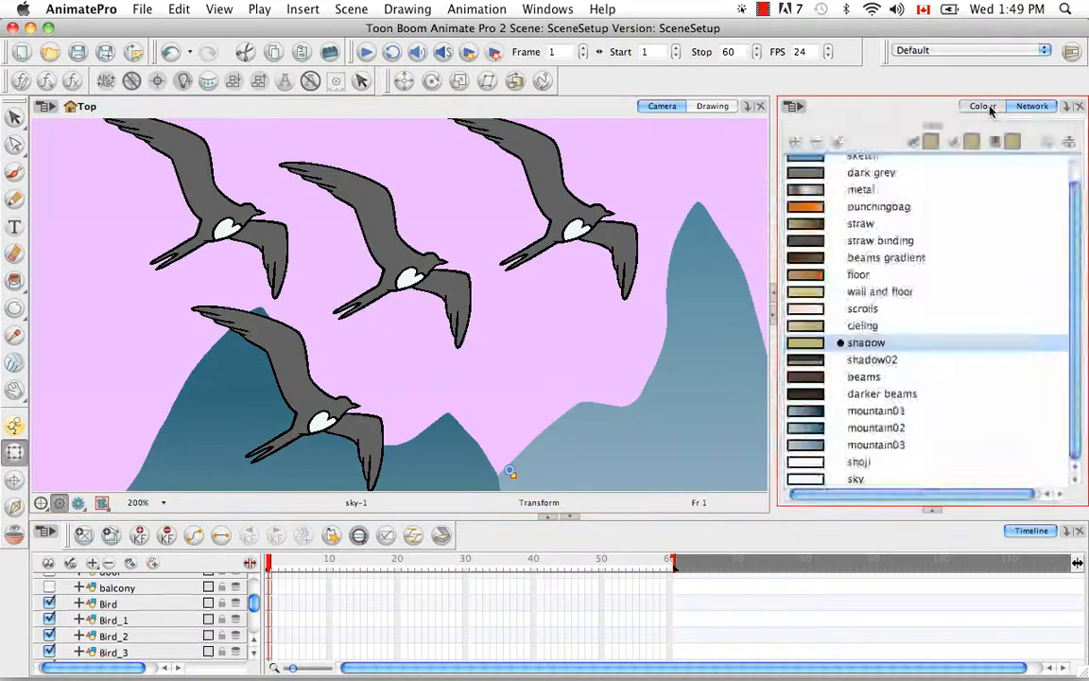
click(931, 511)
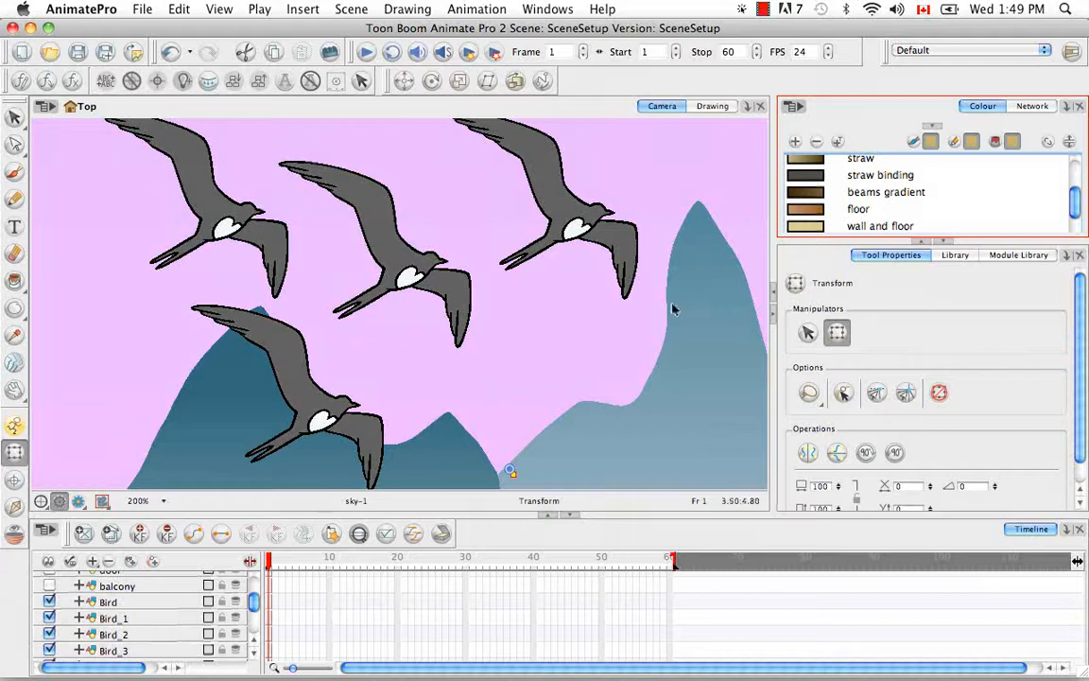
drag(14, 116, 52, 115)
key(space)
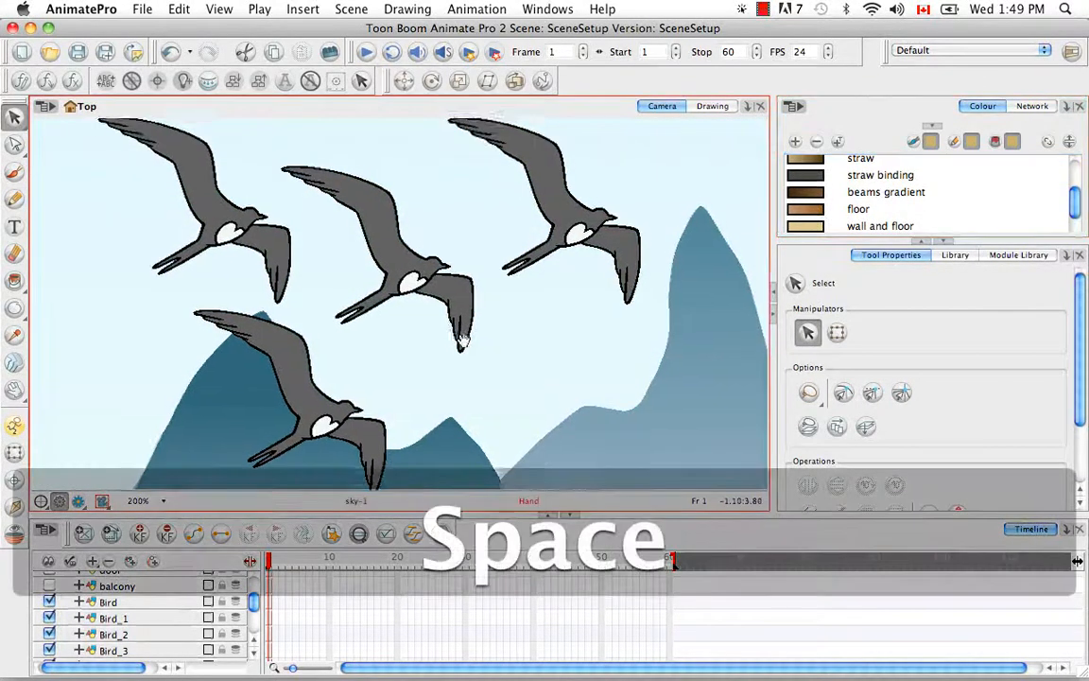
drag(462, 323, 478, 342)
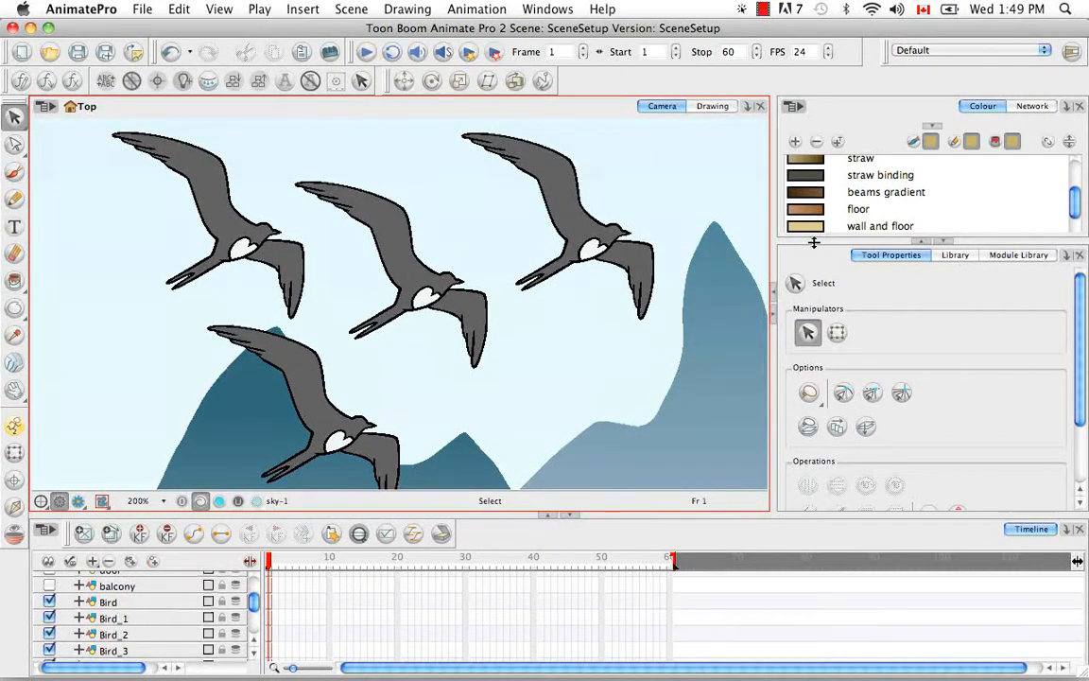
Step: Try painting the Bird drawing's body and wing with the "wall and floor" colour, and undo both fills
click(850, 226)
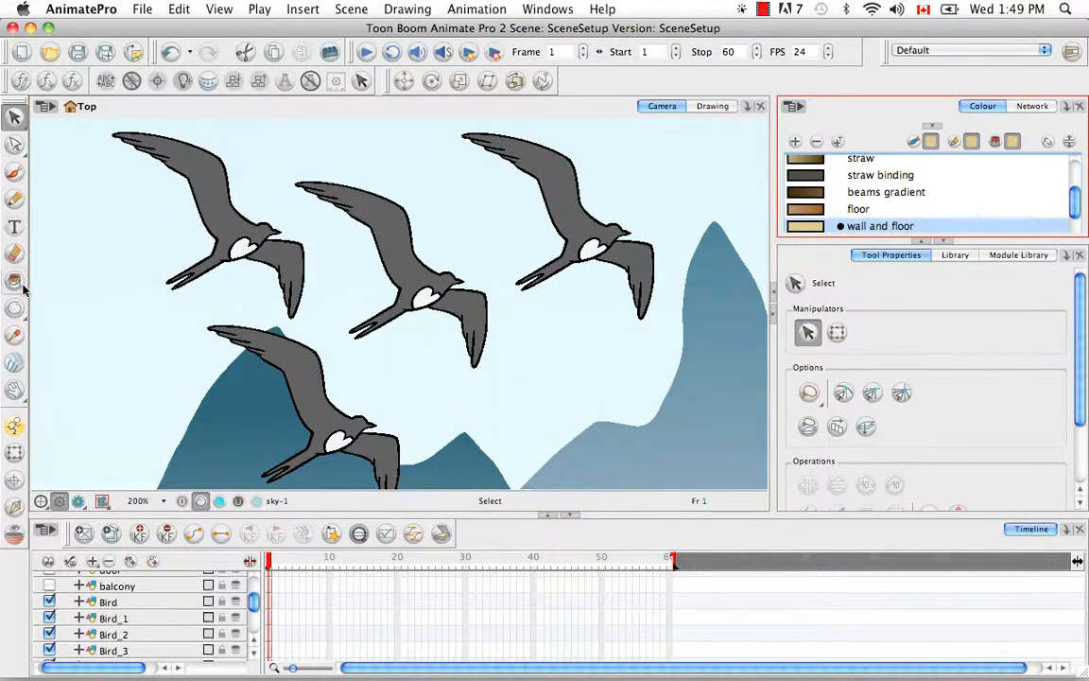
drag(14, 280, 45, 284)
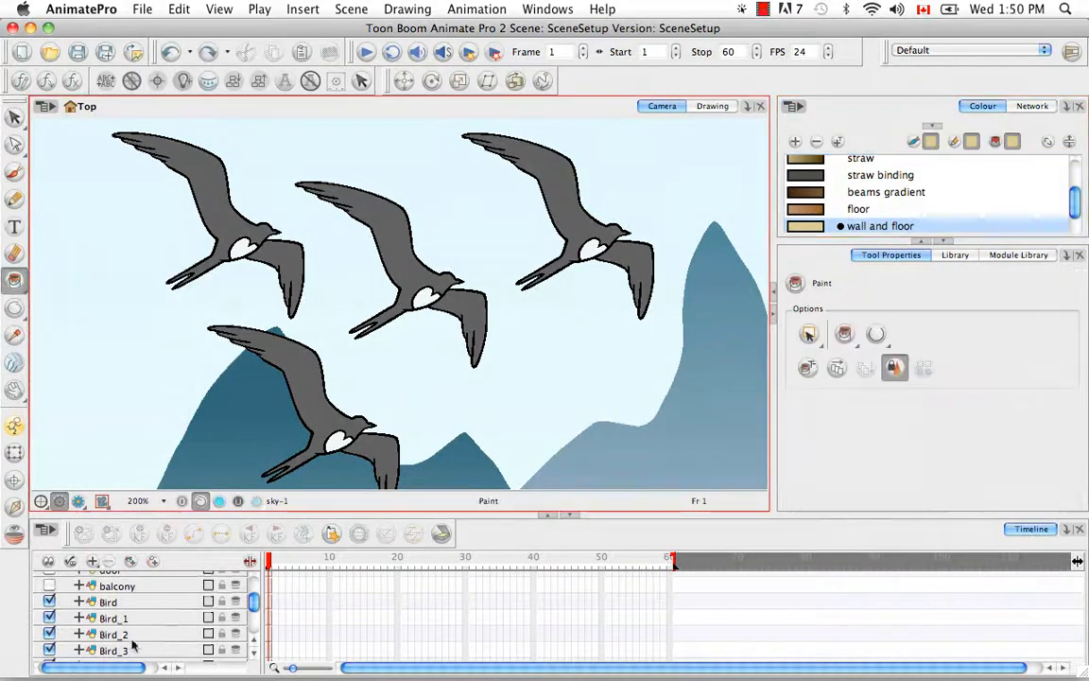
click(118, 602)
click(406, 257)
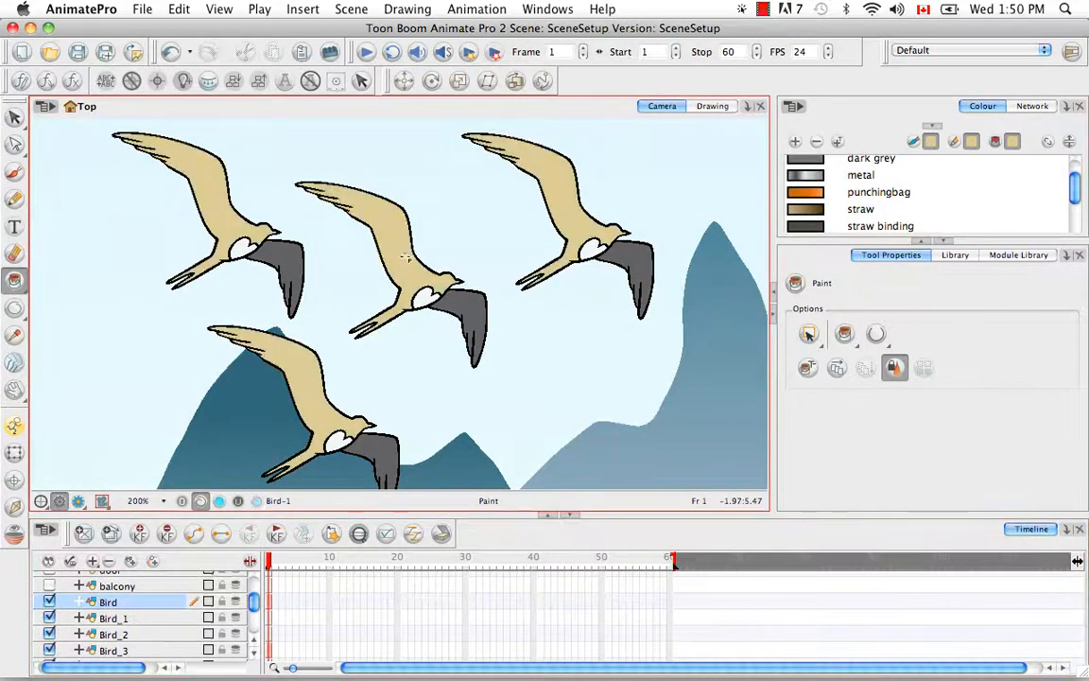
click(437, 300)
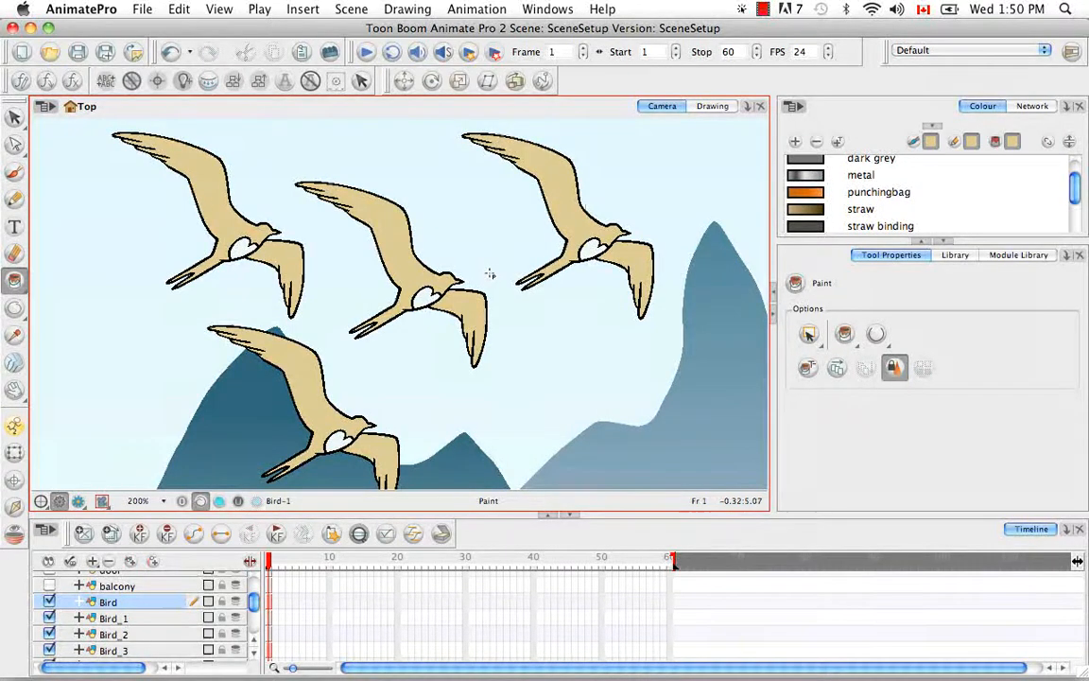
key(super+z)
key(super+z)
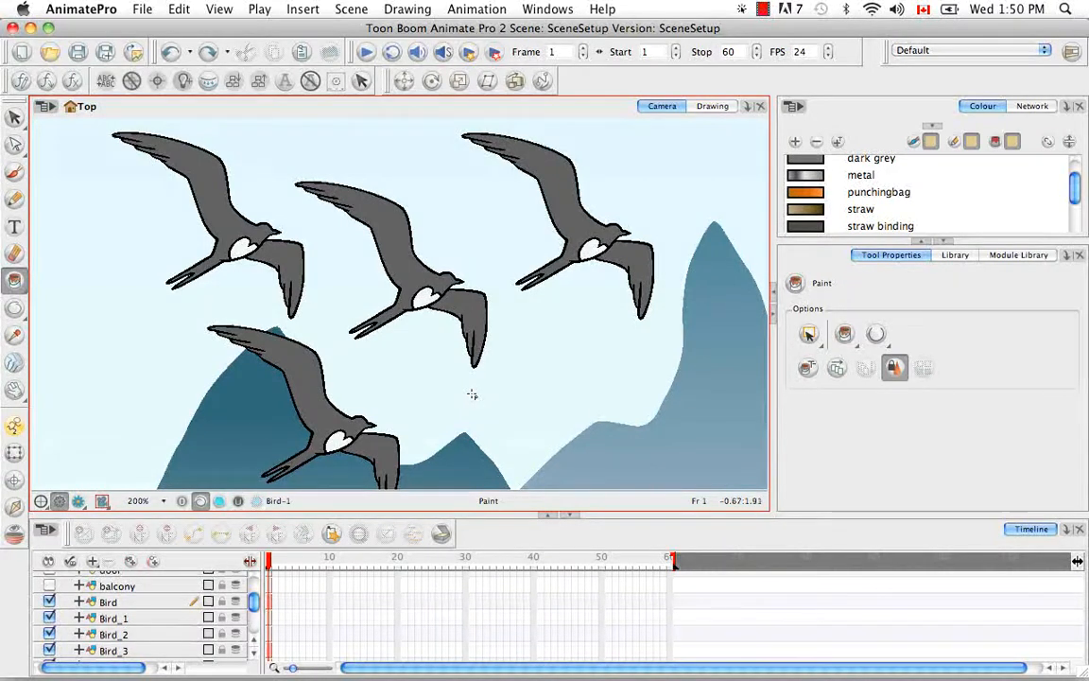
Step: Delete the cloned layers Bird_1, Bird_2 and Bird_3, and return to the Select tool
click(123, 618)
shift+click(140, 651)
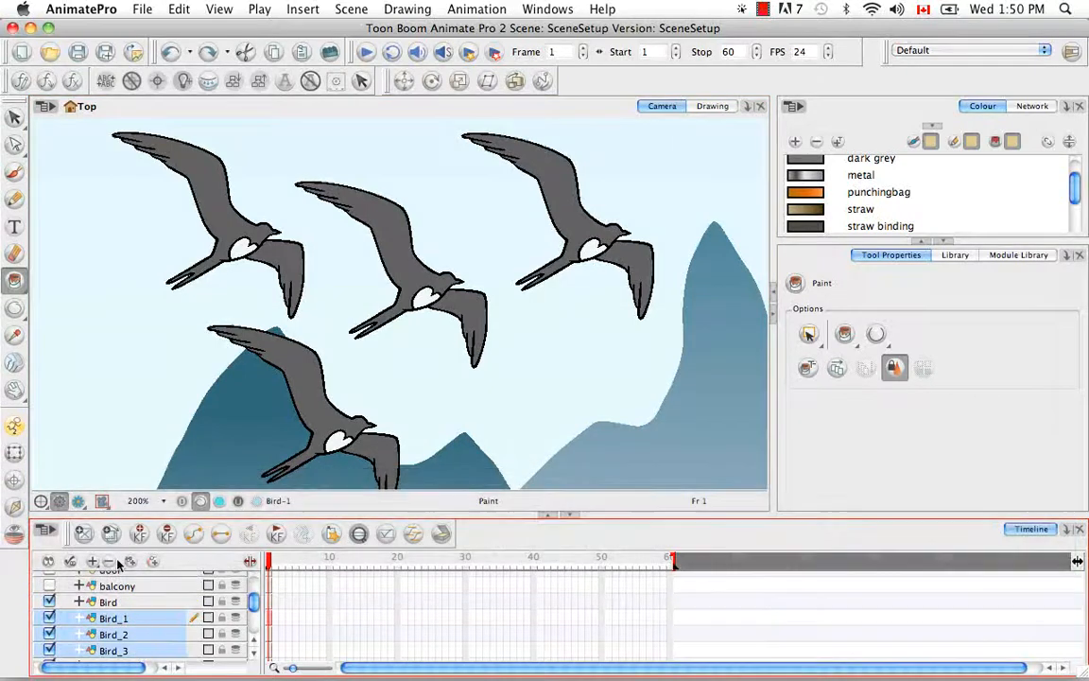
click(110, 562)
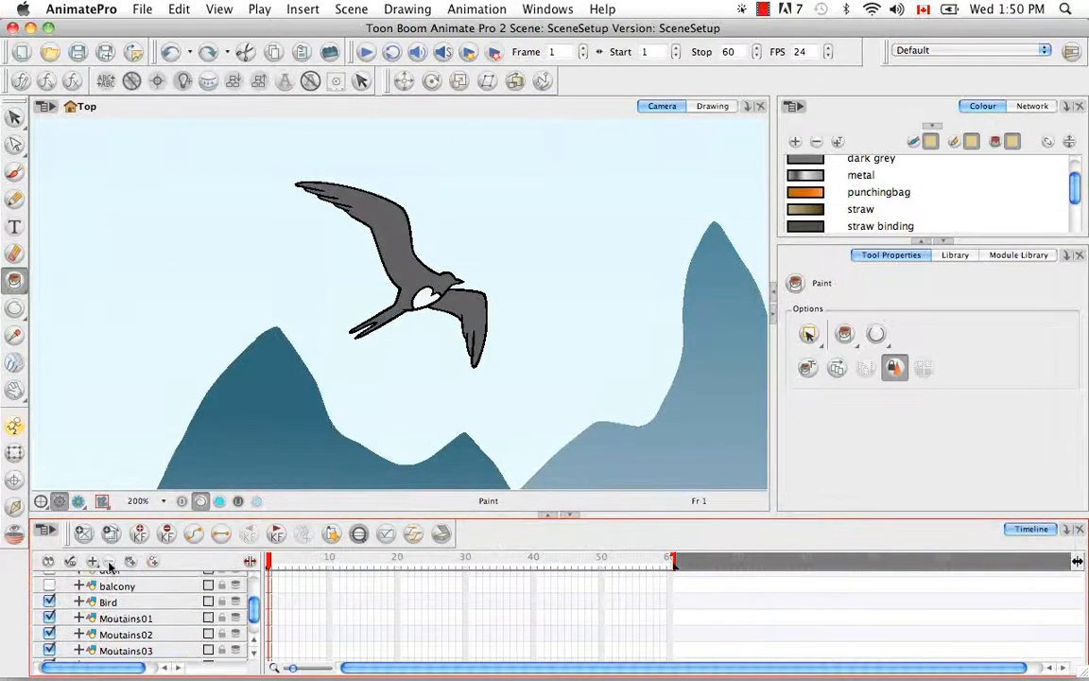
click(14, 117)
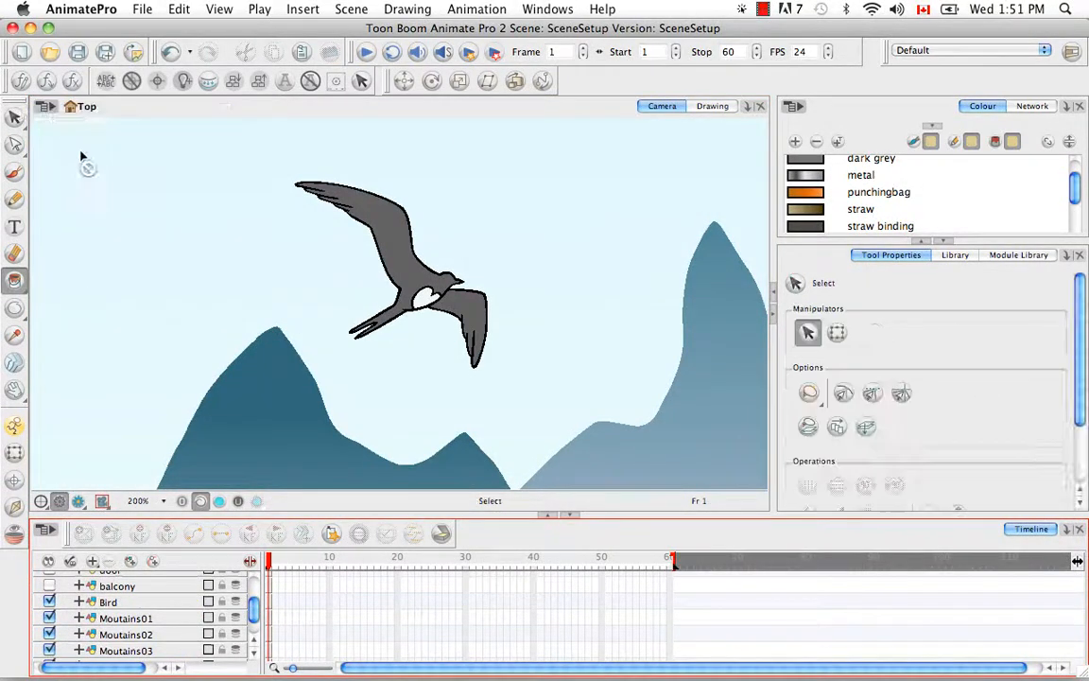
Step: Duplicate the Bird layer and move the copy to the right of the original bird with the Transform tool
click(123, 602)
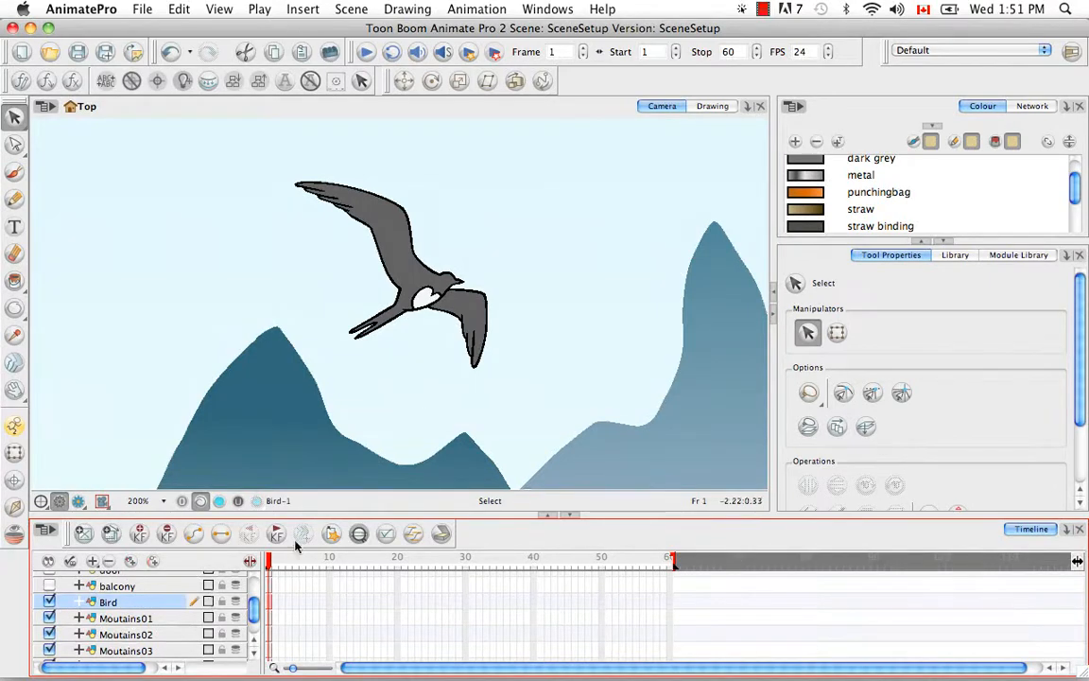
right_click(148, 602)
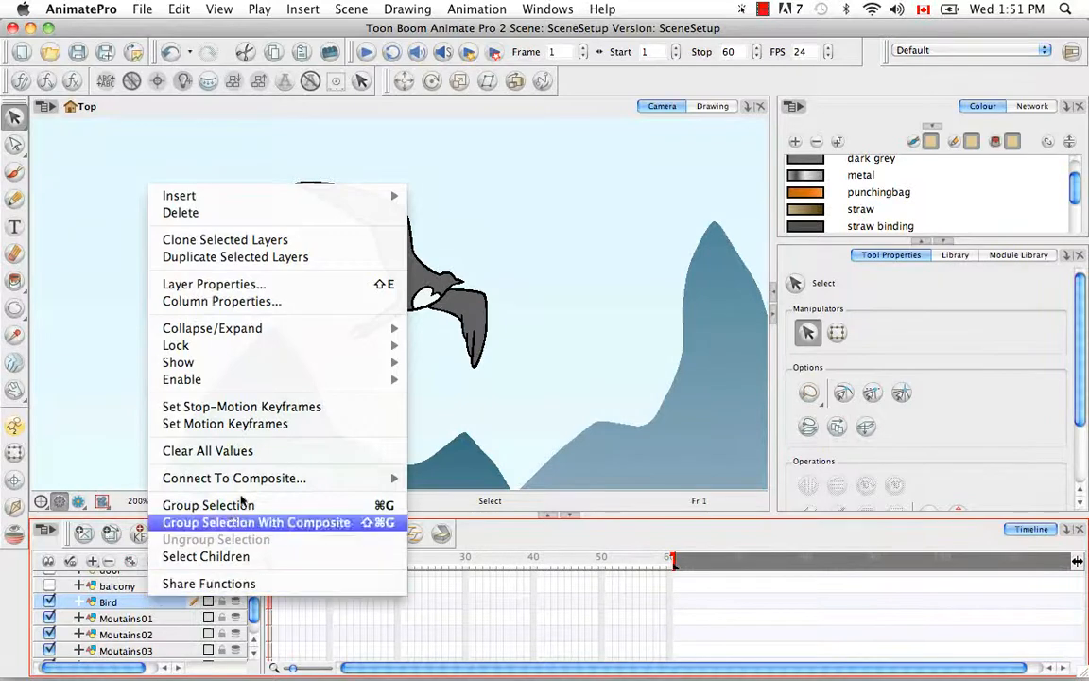
click(329, 259)
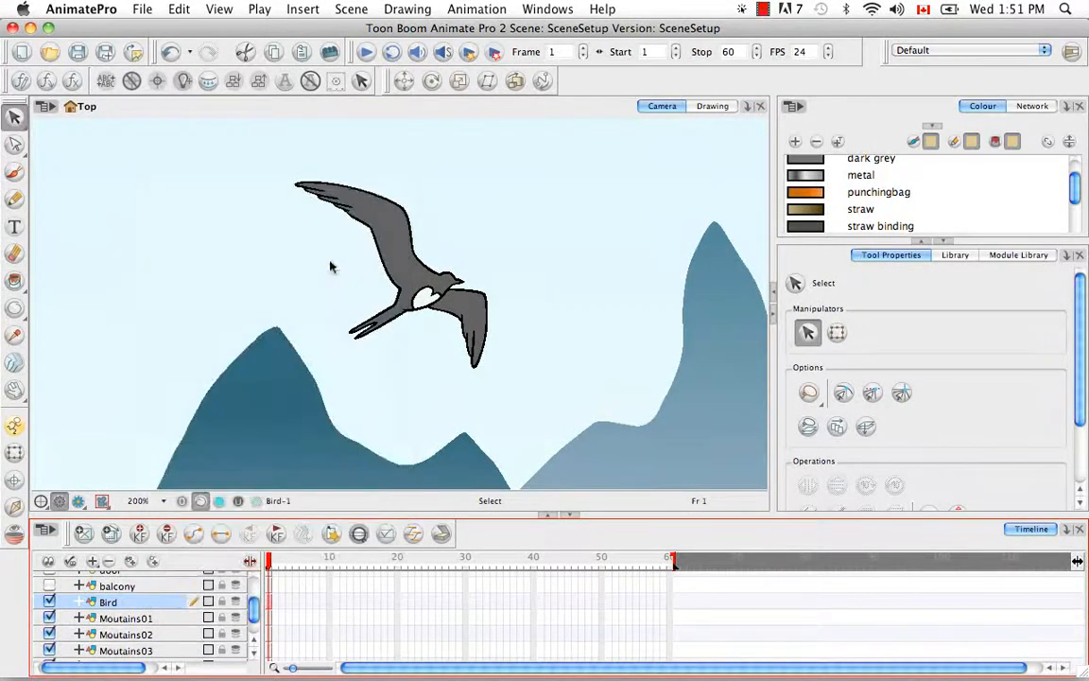
click(15, 455)
drag(359, 241, 580, 275)
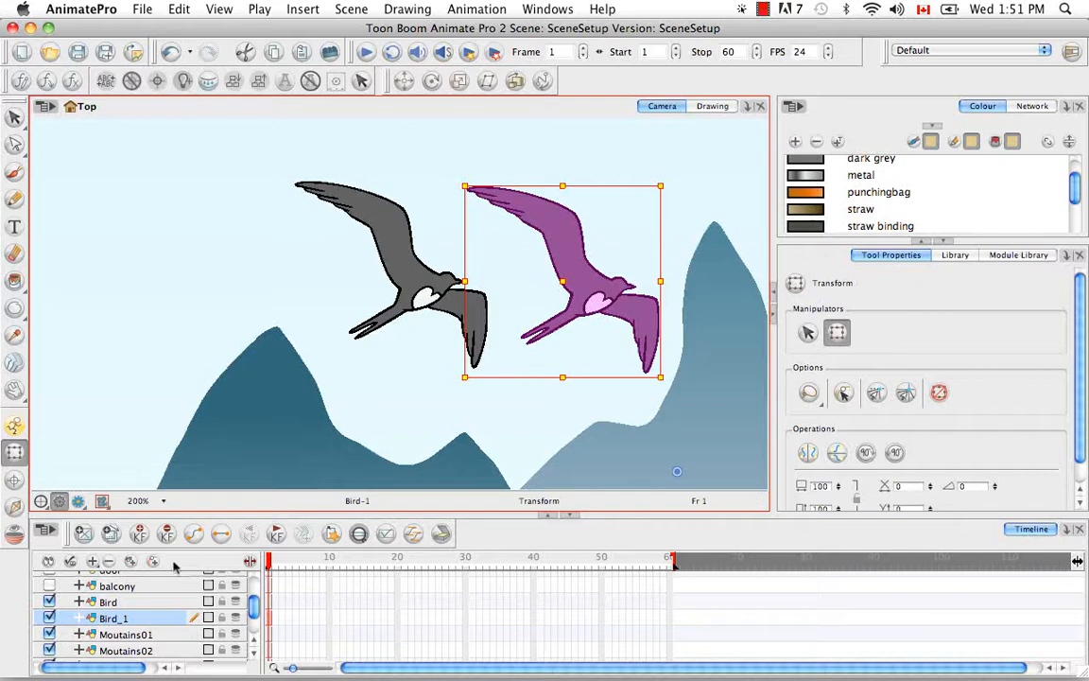
Step: Duplicate the original Bird layer again and move this copy to the left of the original bird
click(112, 603)
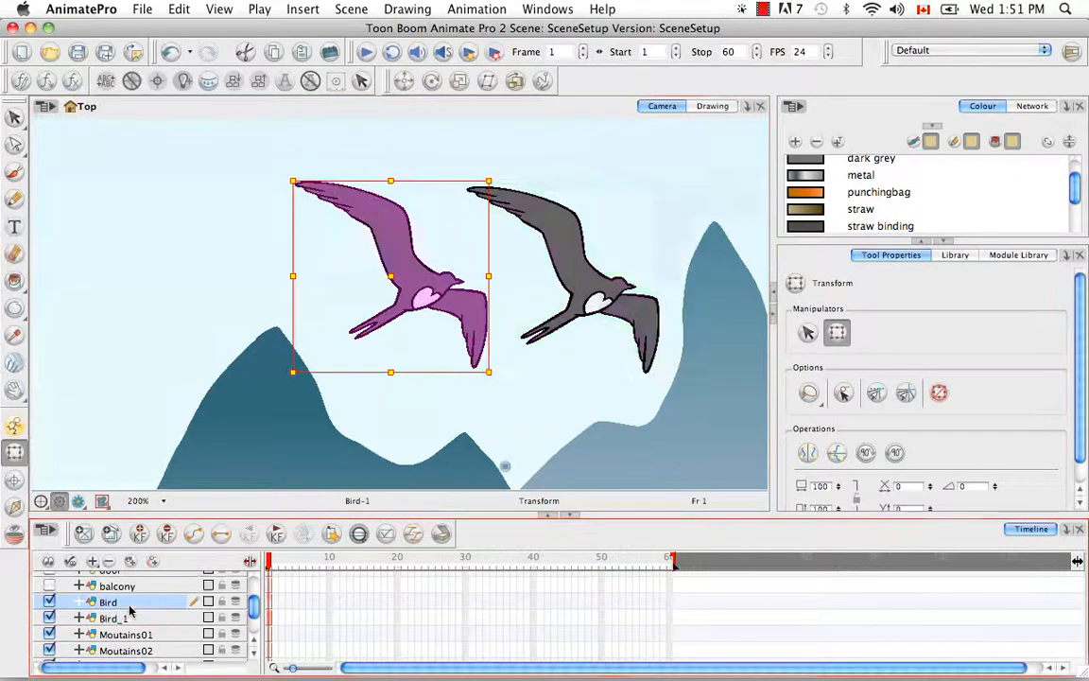
click(55, 534)
mouse_move(104, 406)
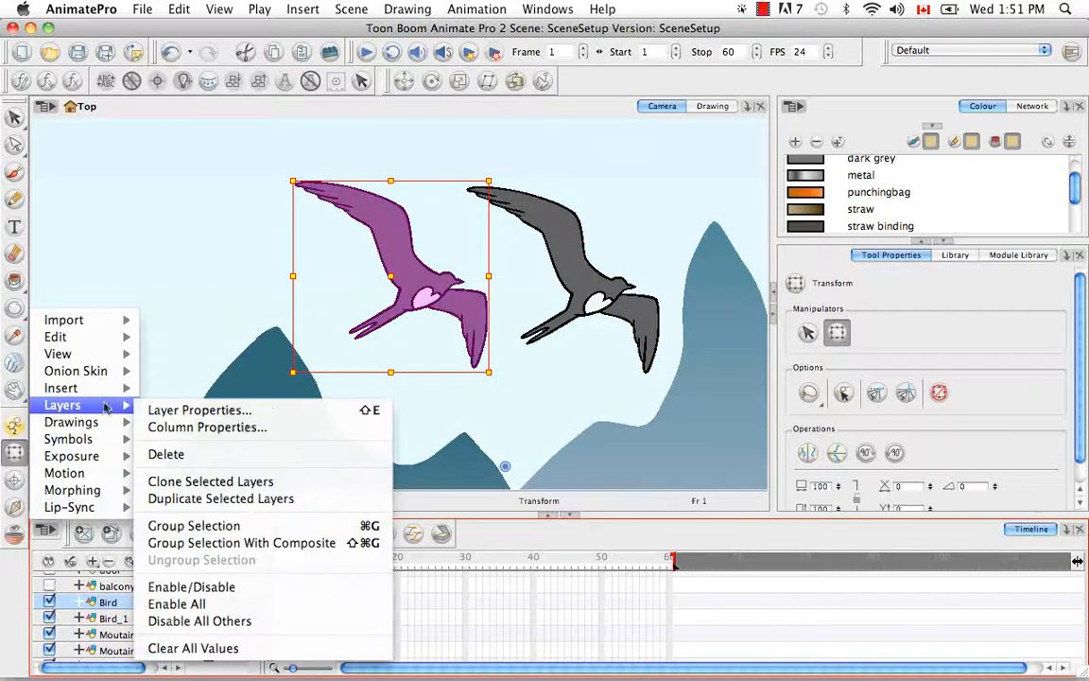
click(220, 498)
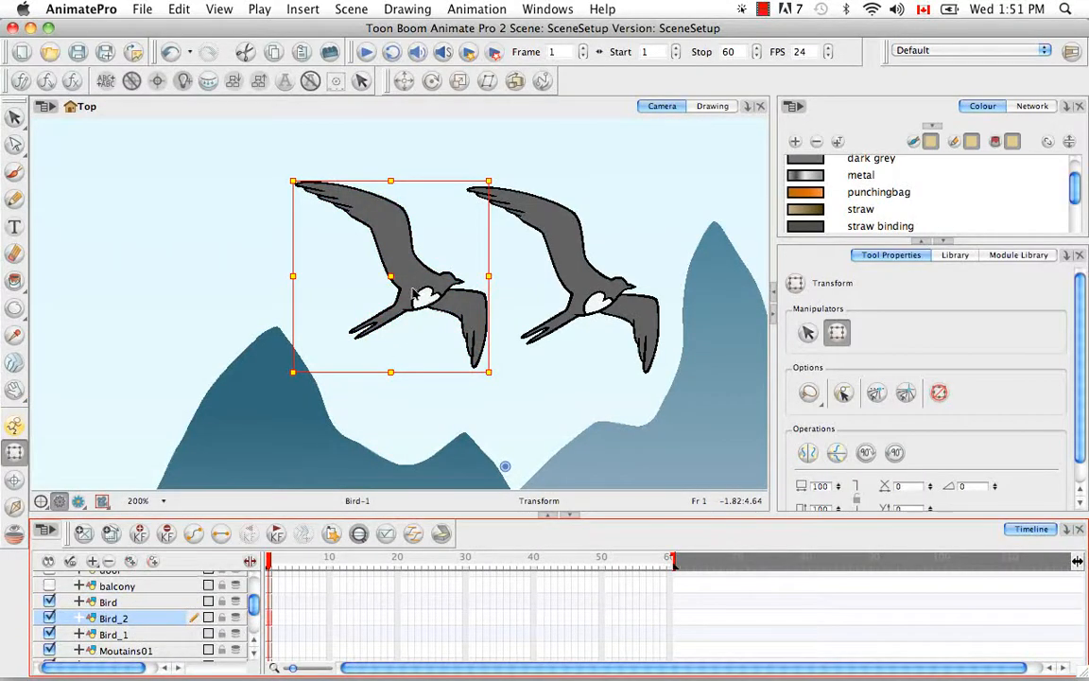
drag(399, 276, 185, 274)
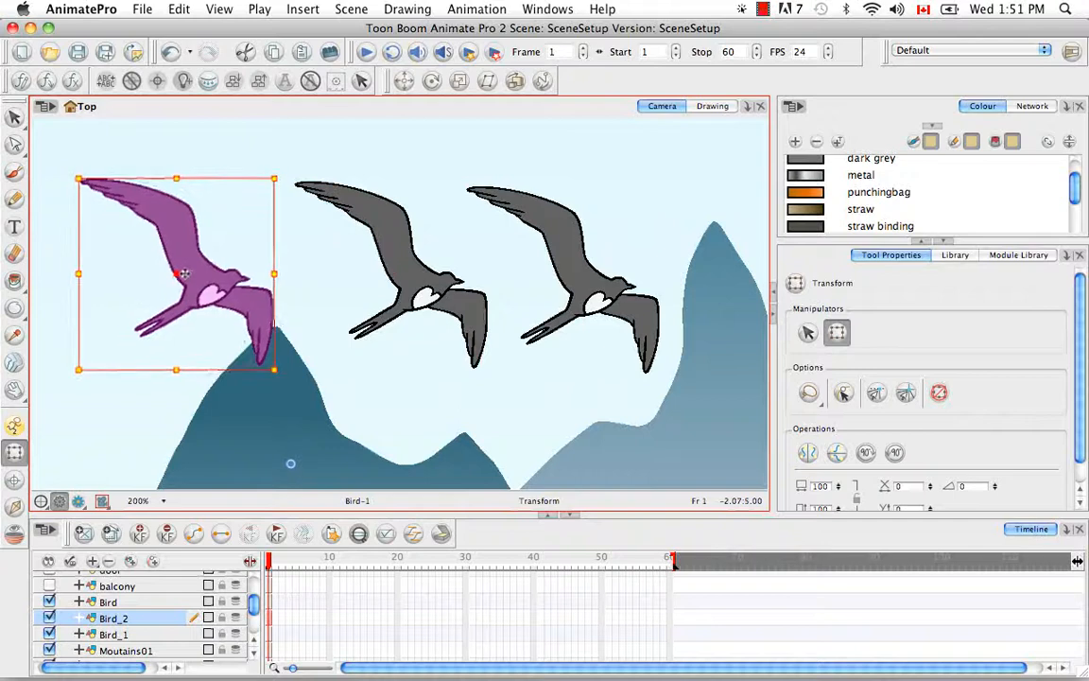
Step: Display the enlarged network and spread out the overlapping Bird, Bird_1 and Bird_2 modules
click(1032, 106)
click(943, 241)
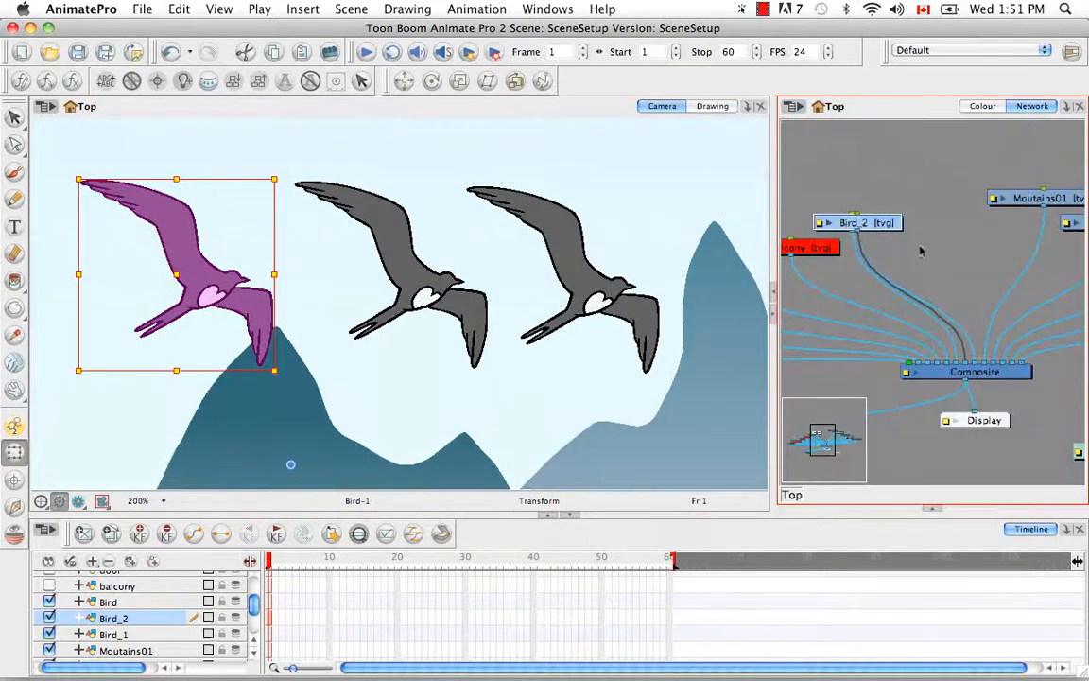
drag(887, 226, 950, 175)
drag(869, 190, 895, 243)
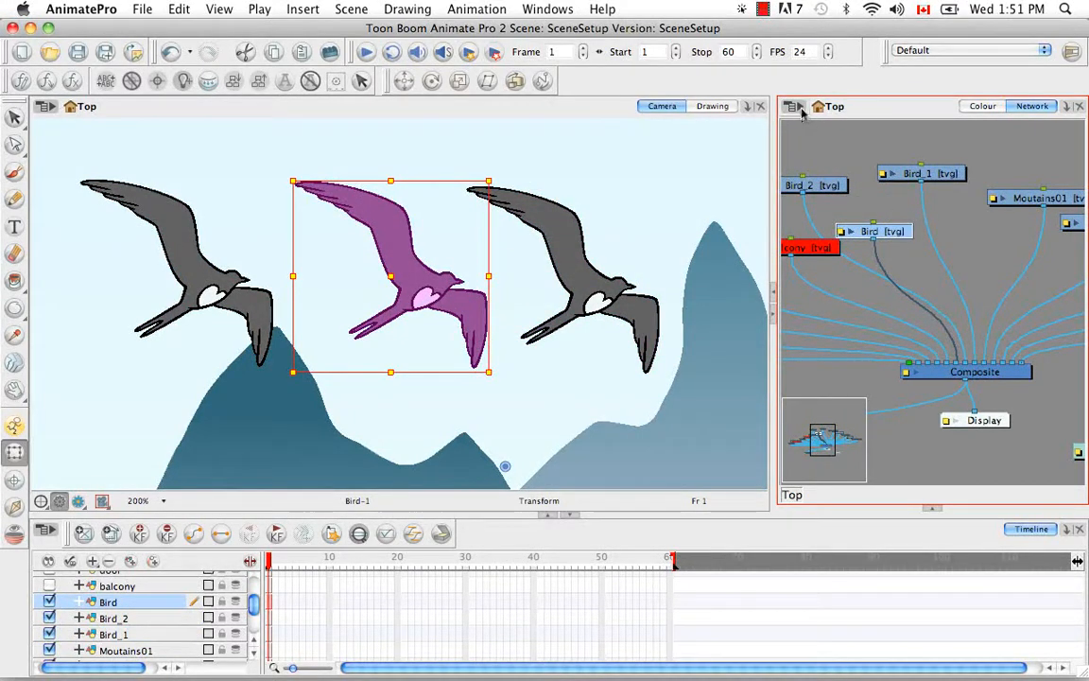
Step: Duplicate the Bird module in the network and connect the copy to the Composite, placing it beside the Bird module
click(798, 108)
mouse_move(822, 182)
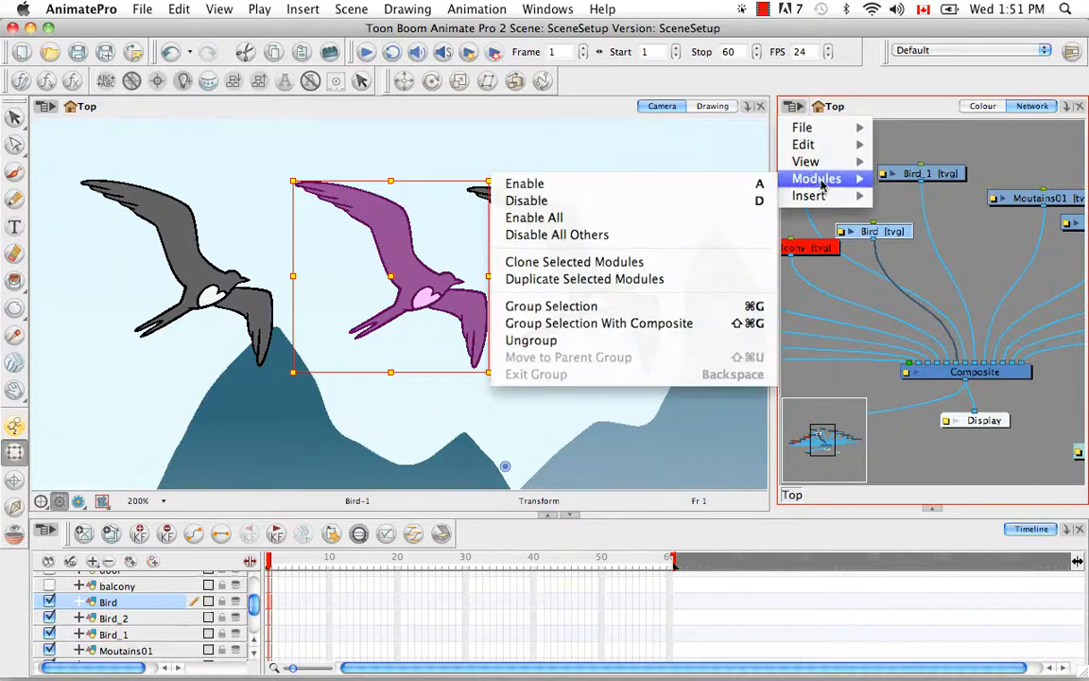
click(605, 278)
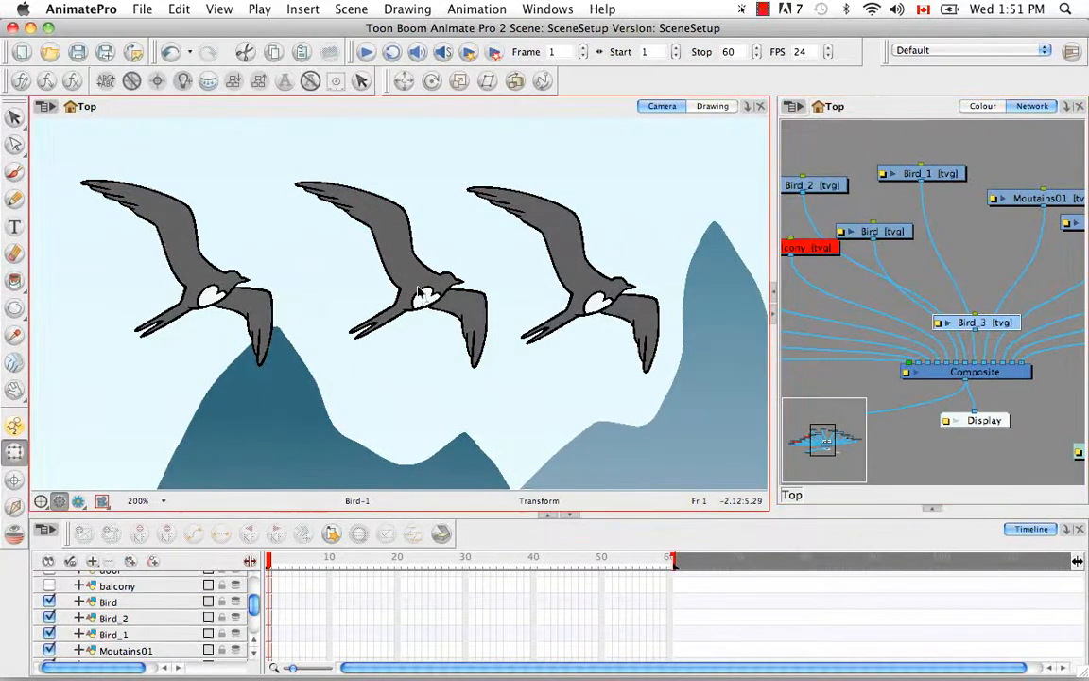
click(419, 288)
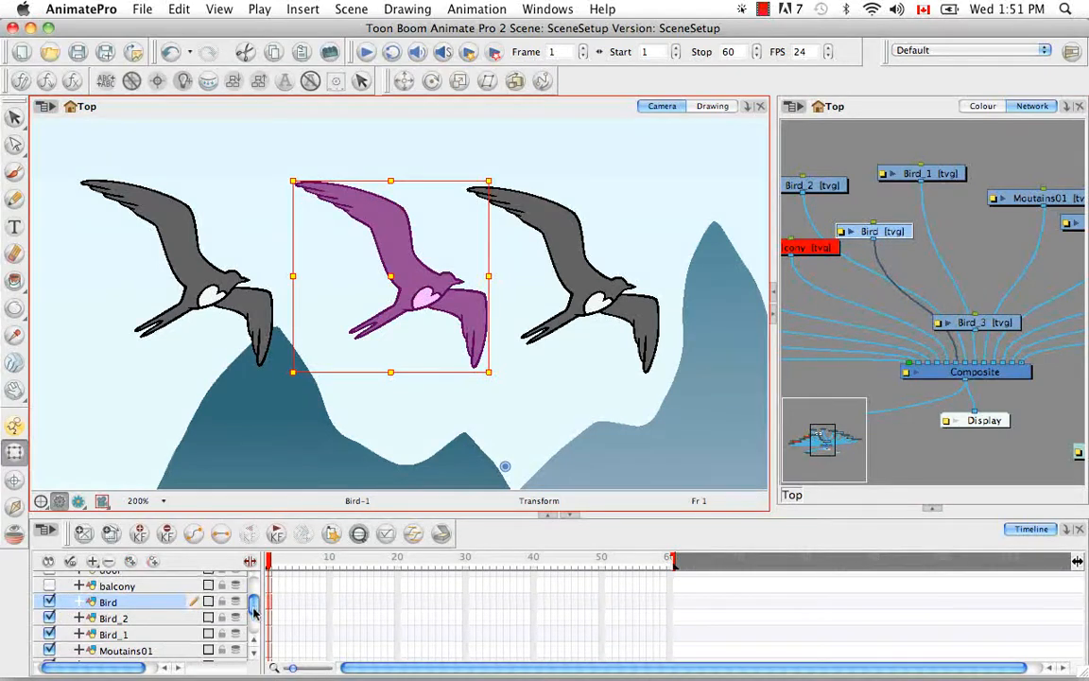
scroll(227, 584, down, 3)
scroll(226, 624, up, 4)
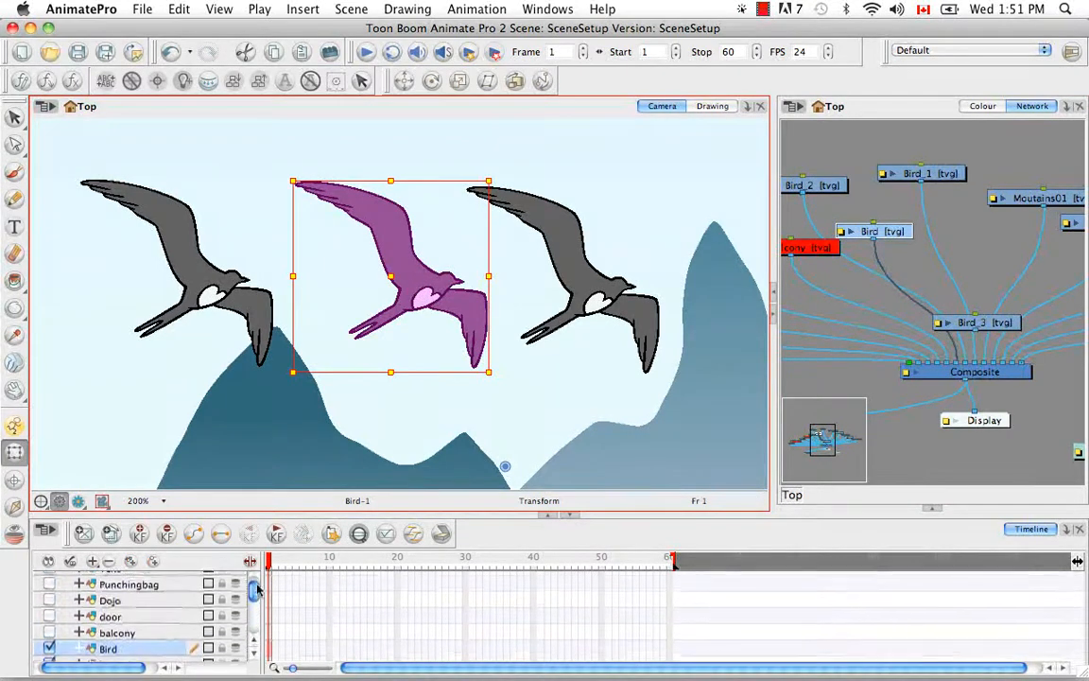
mouse_move(984, 323)
mouse_down()
mouse_move(989, 239)
mouse_move(972, 364)
mouse_up()
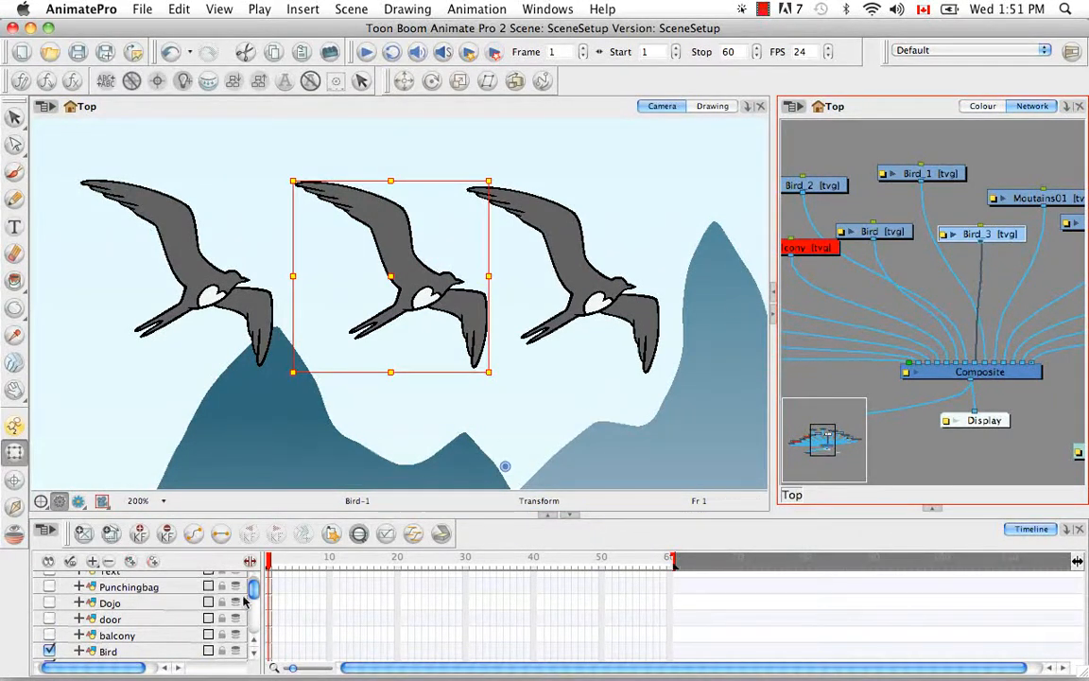
Step: Select the Bird layer and examine where the newly duplicated bird layer sits in the Timeline
click(152, 652)
scroll(151, 567, up, 1)
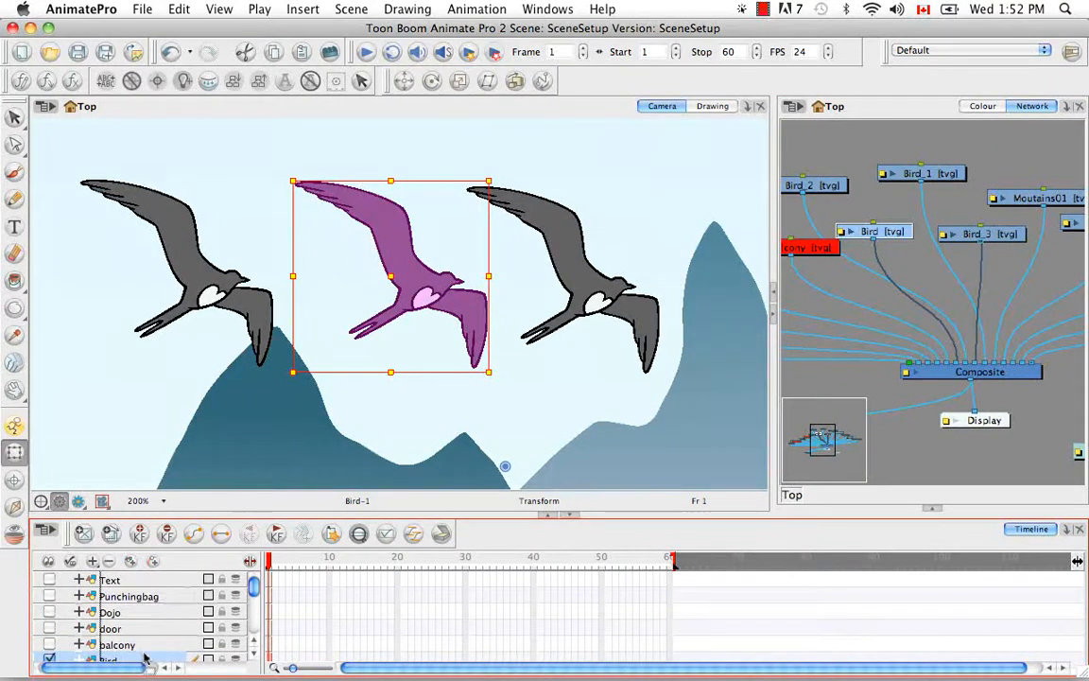
scroll(142, 614, down, 3)
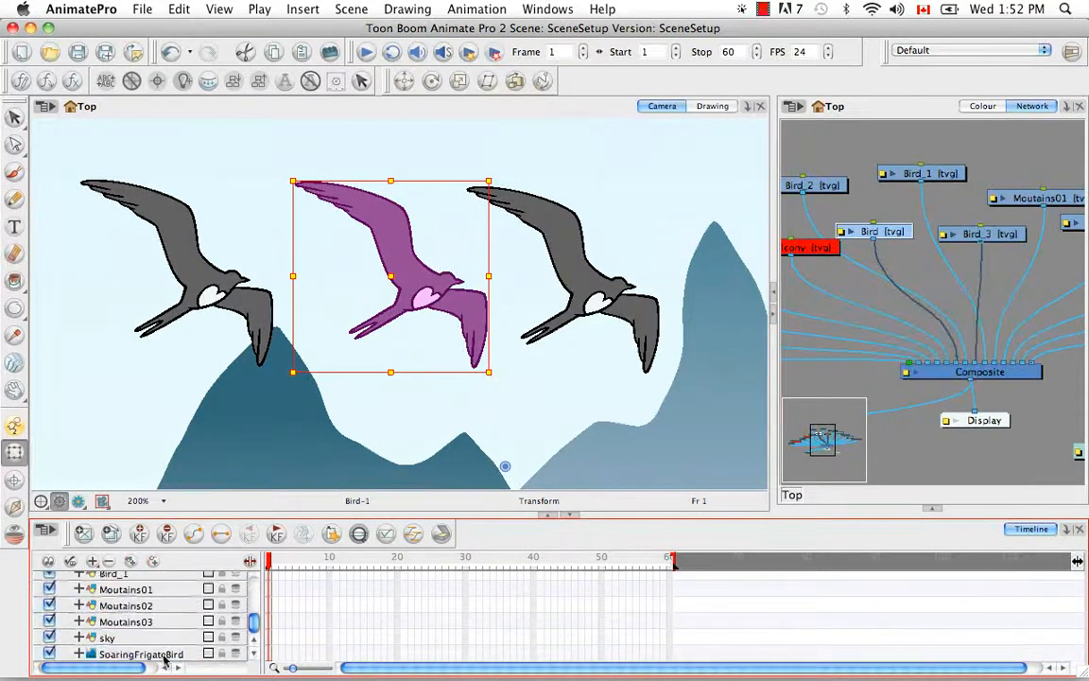
scroll(218, 614, up, 3)
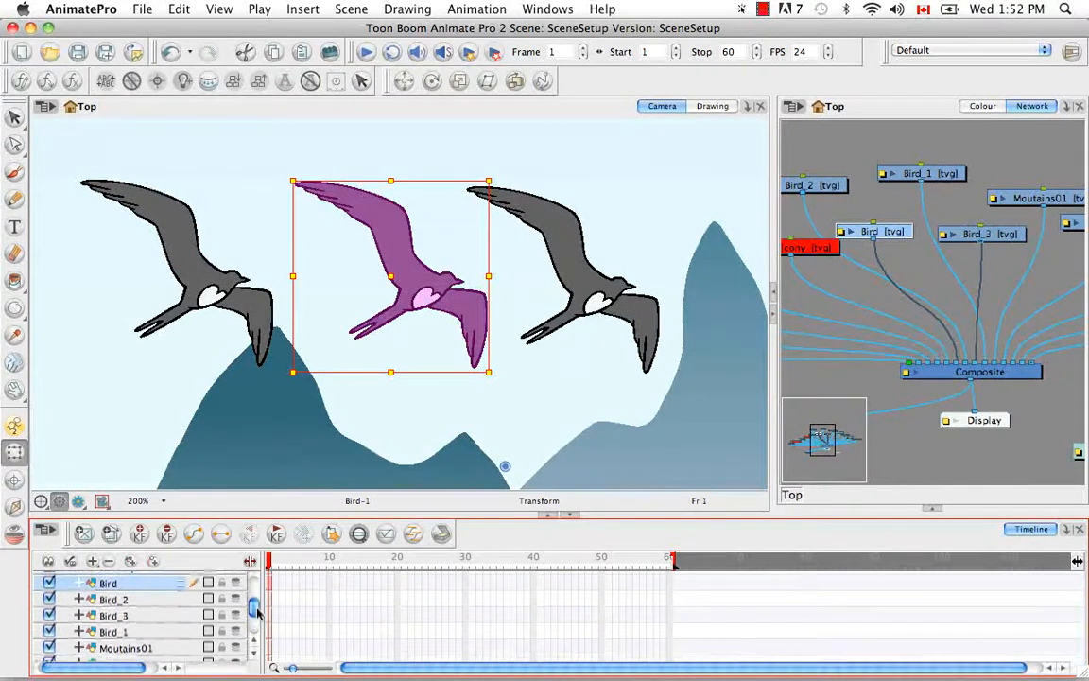
Step: Move the Bird_1 layer directly beneath the Bird layer in the Timeline
click(137, 632)
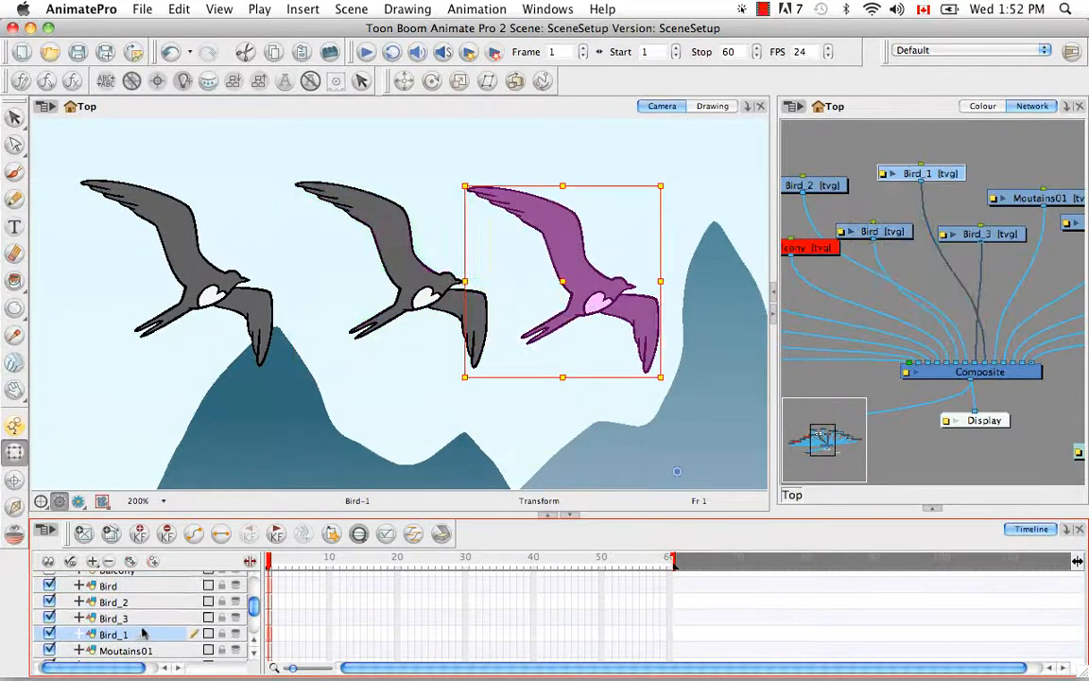
drag(142, 602, 142, 599)
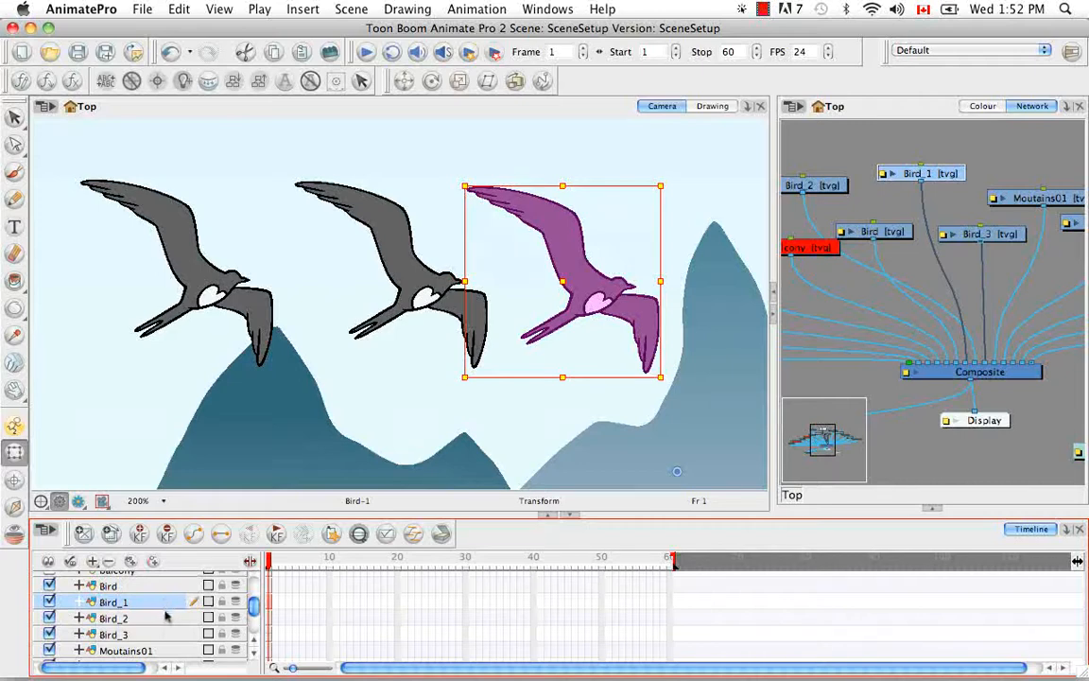
Step: Move the Bird_3 copy below the original bird in the Camera view and leave it selected
click(167, 635)
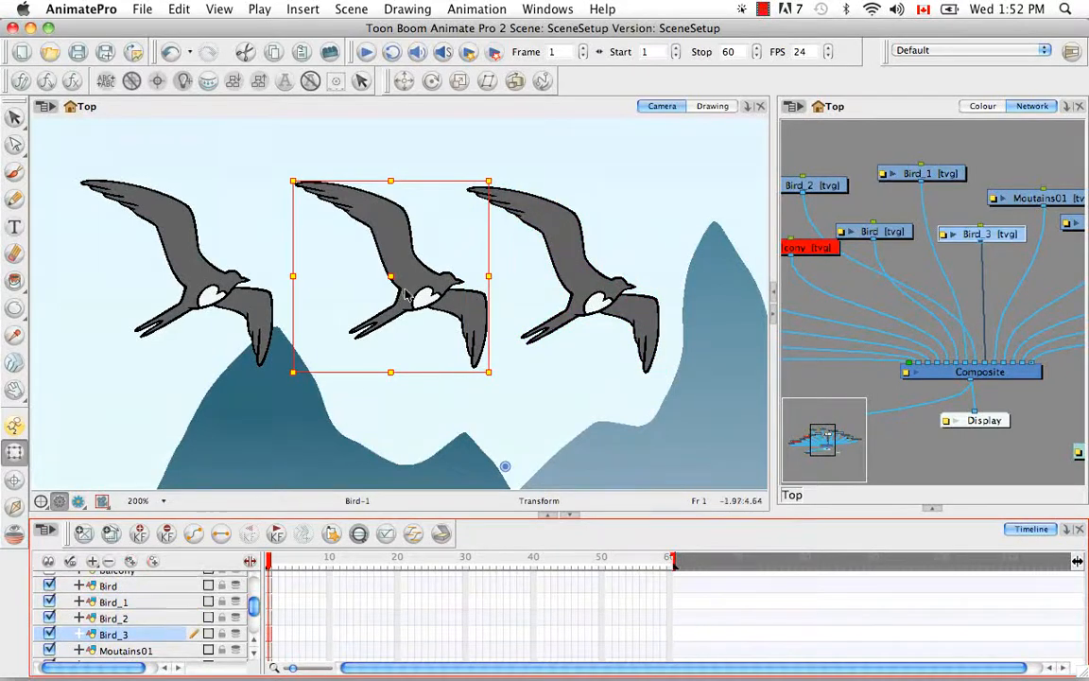
drag(391, 279, 357, 398)
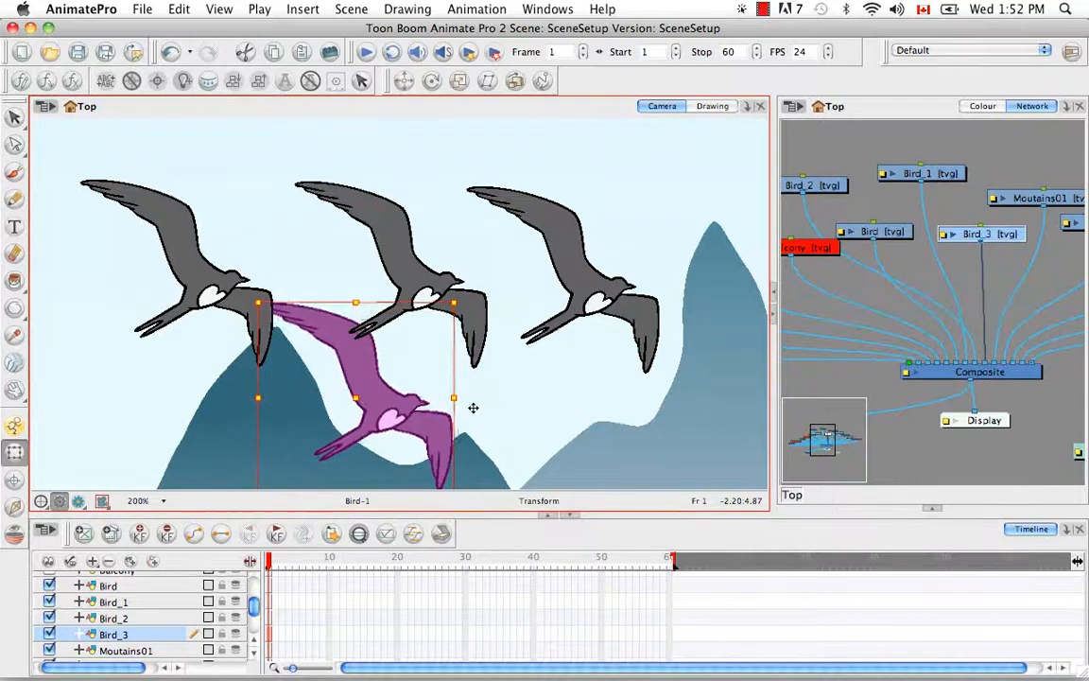
click(526, 397)
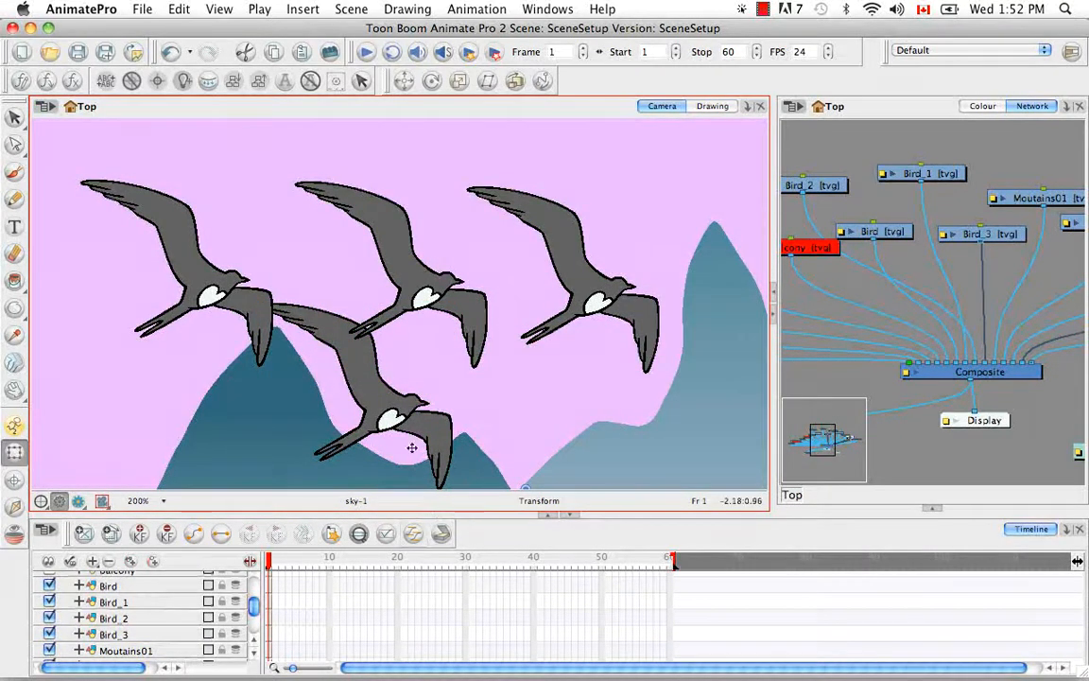
click(402, 416)
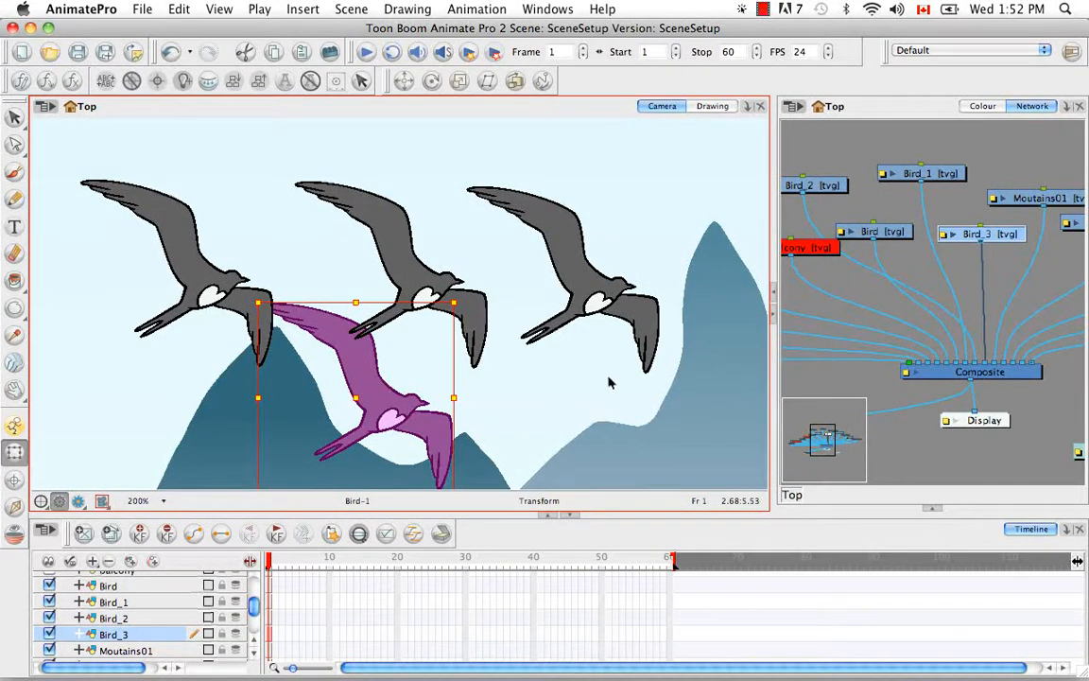
Step: Restore the normal view layout, show the colour palette, and paint the original bird's body with the "wall and floor" colour
click(934, 510)
click(981, 106)
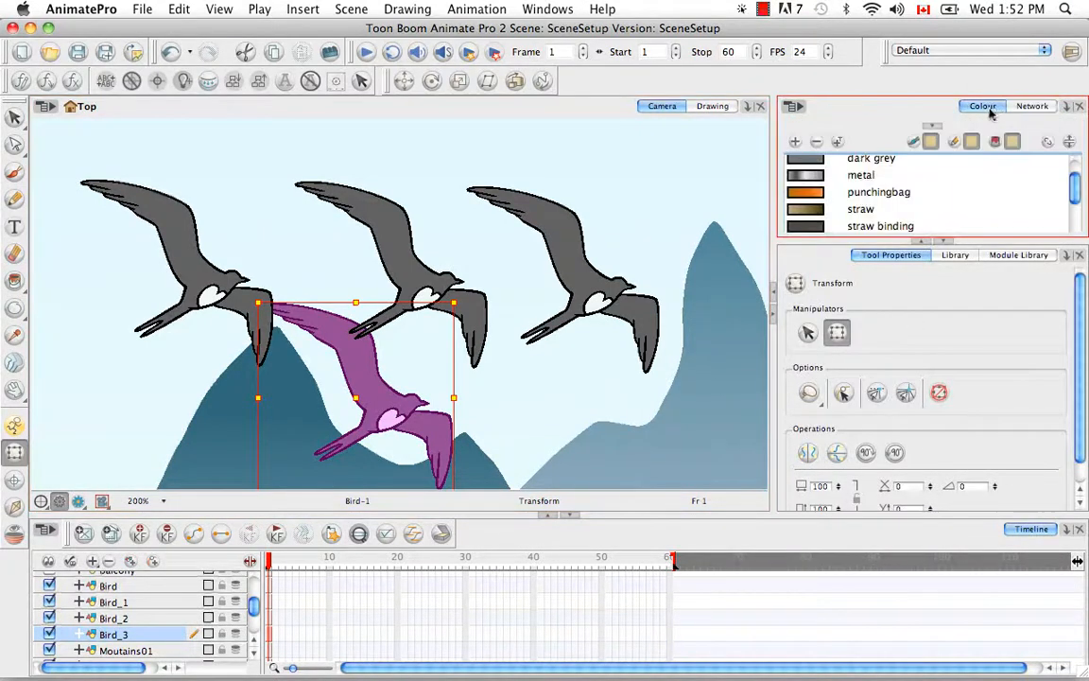
scroll(803, 208, down, 3)
click(869, 211)
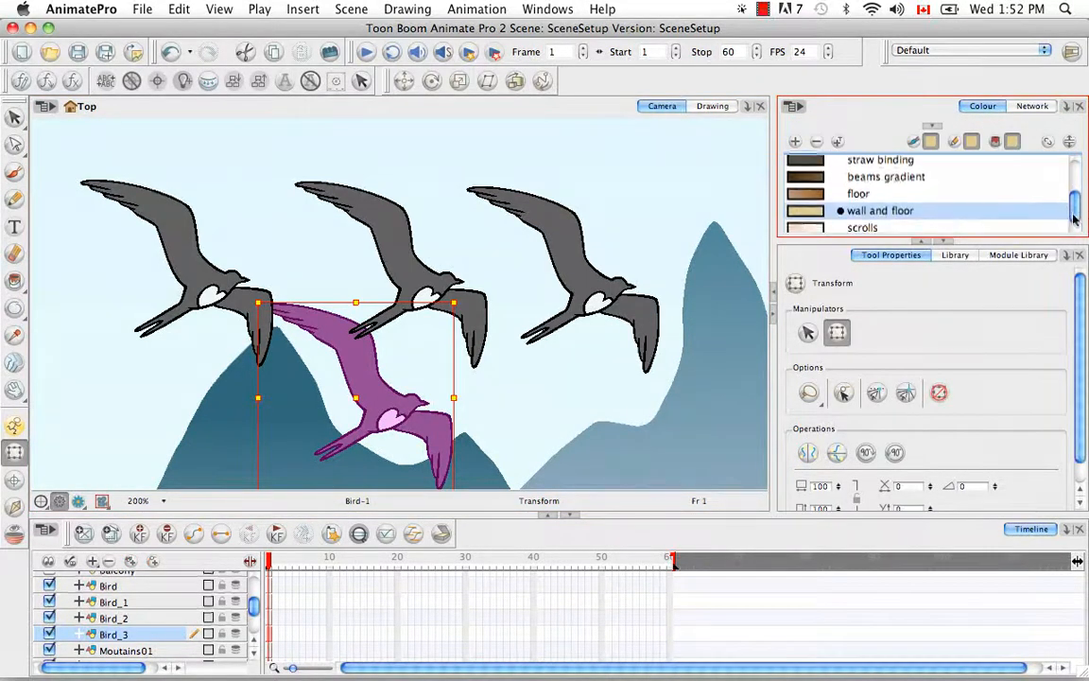
click(367, 234)
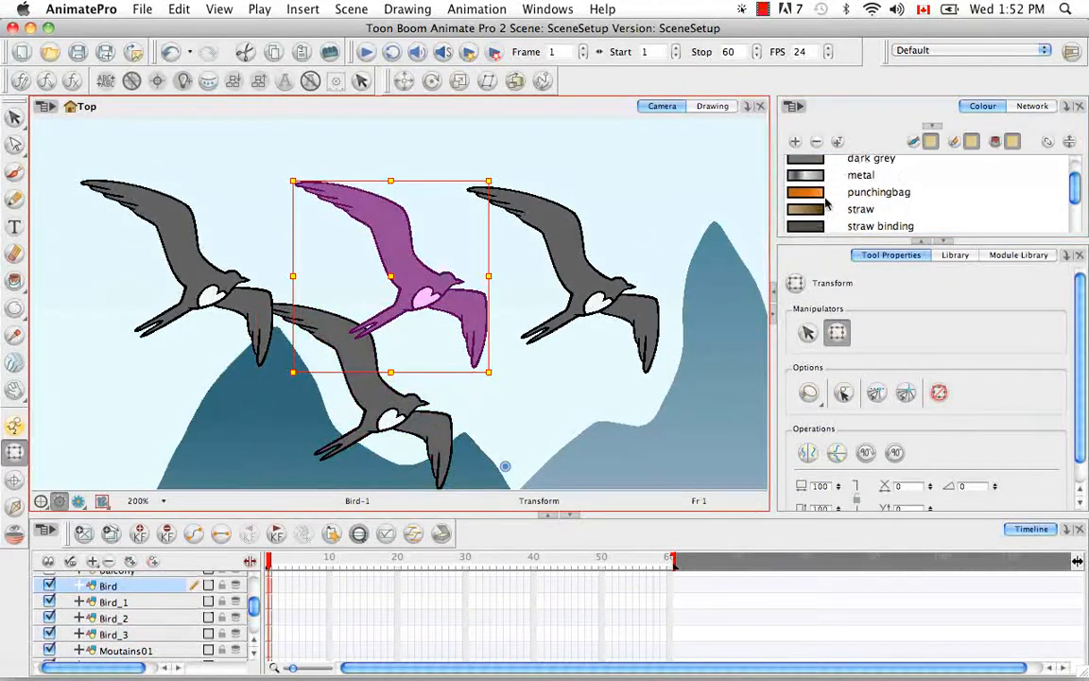
drag(1075, 189, 1072, 214)
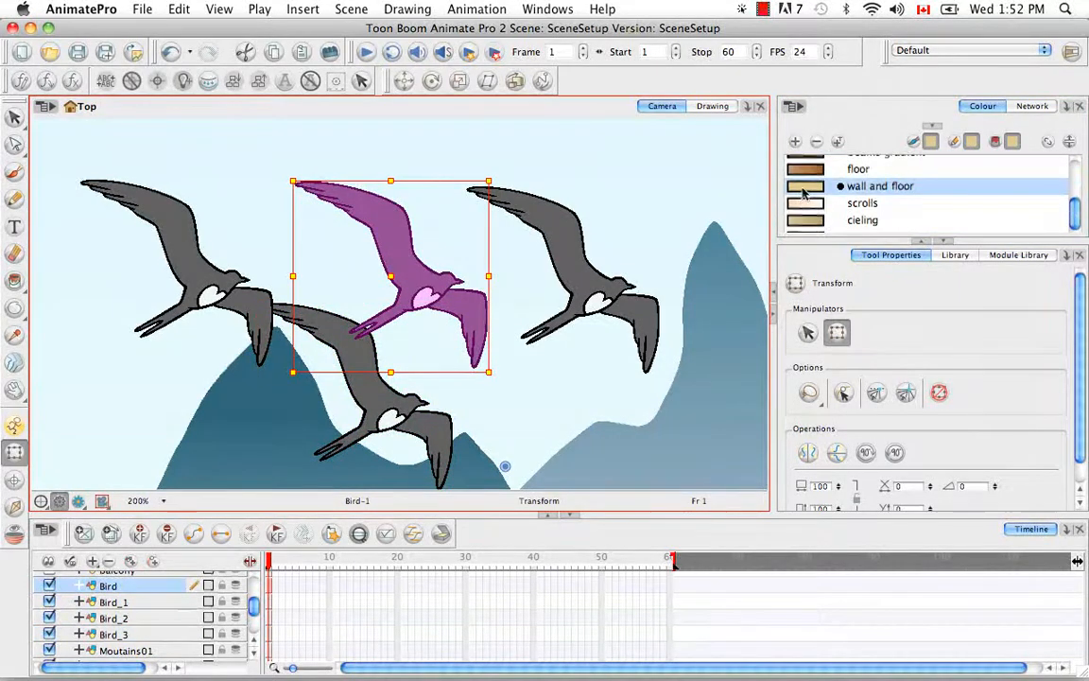
click(14, 280)
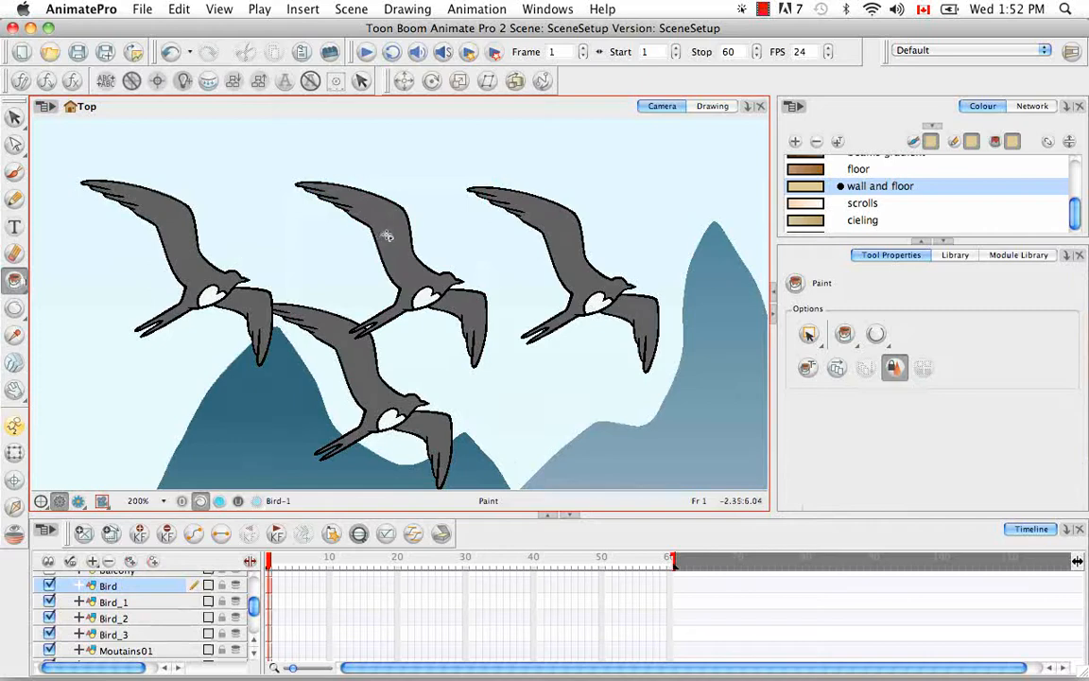
click(390, 232)
click(440, 288)
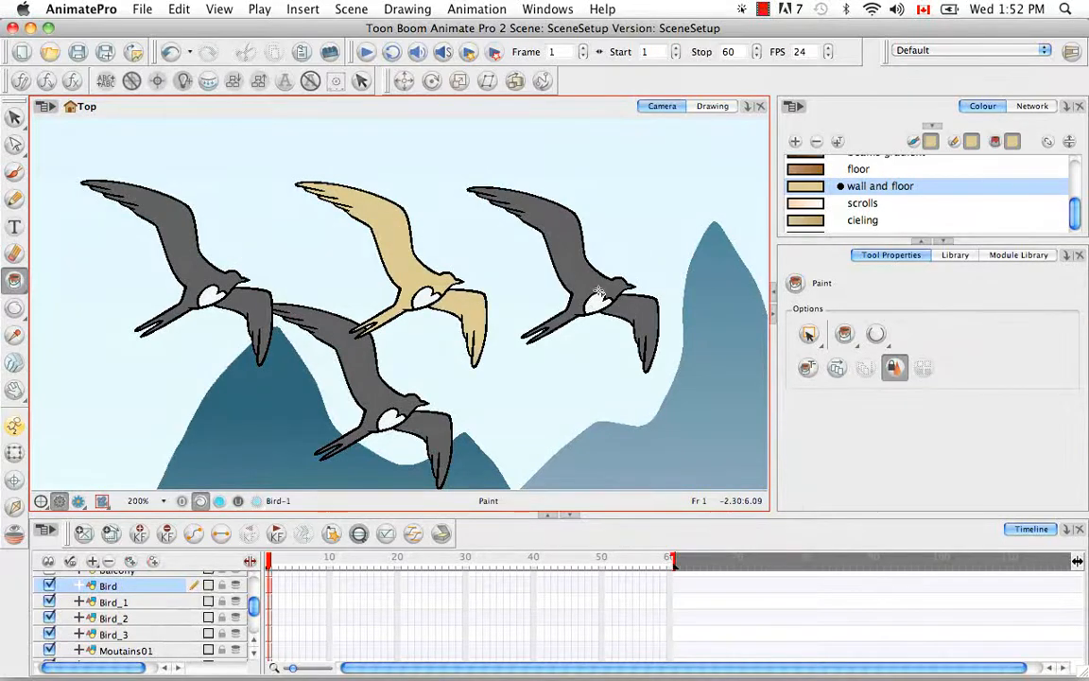